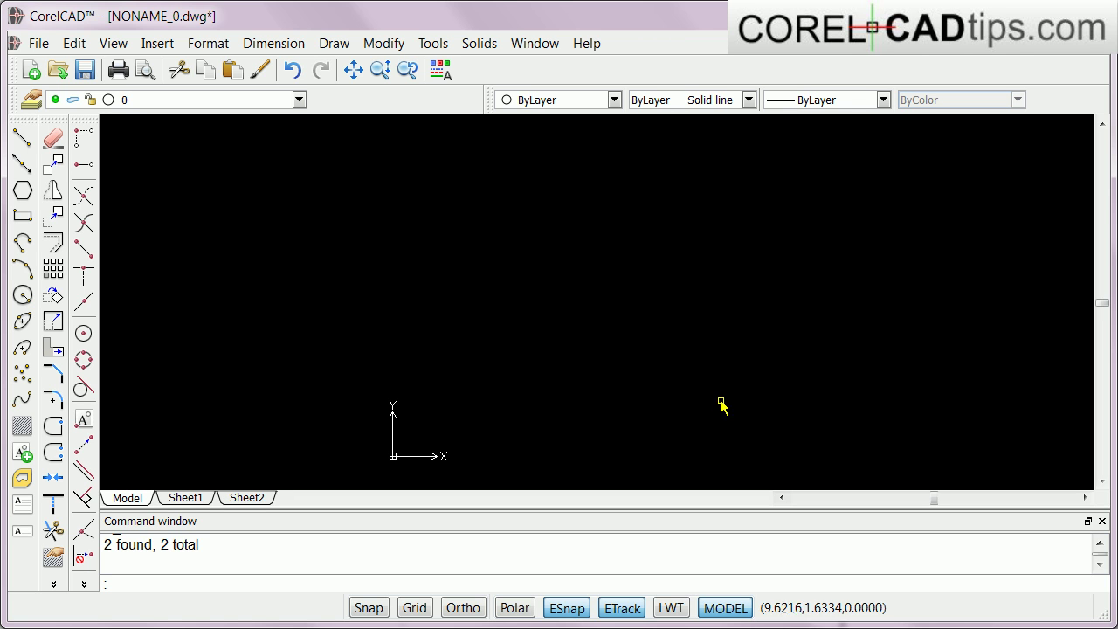
- Draw a wide rectangle above and to the right of the drawing origin
left_click(329, 557)
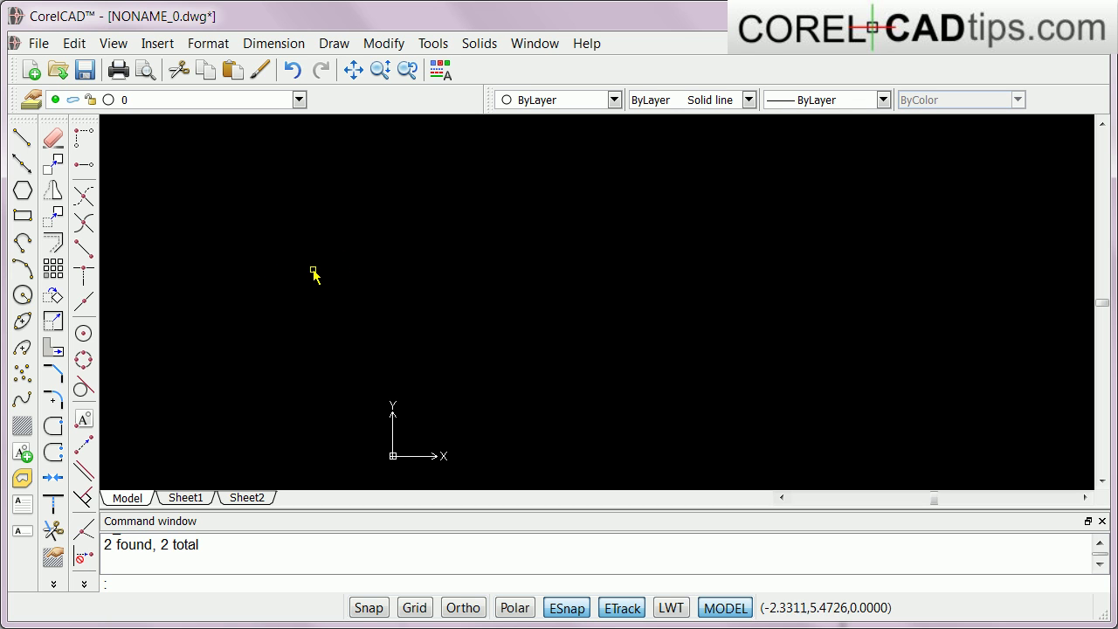
left_click(22, 216)
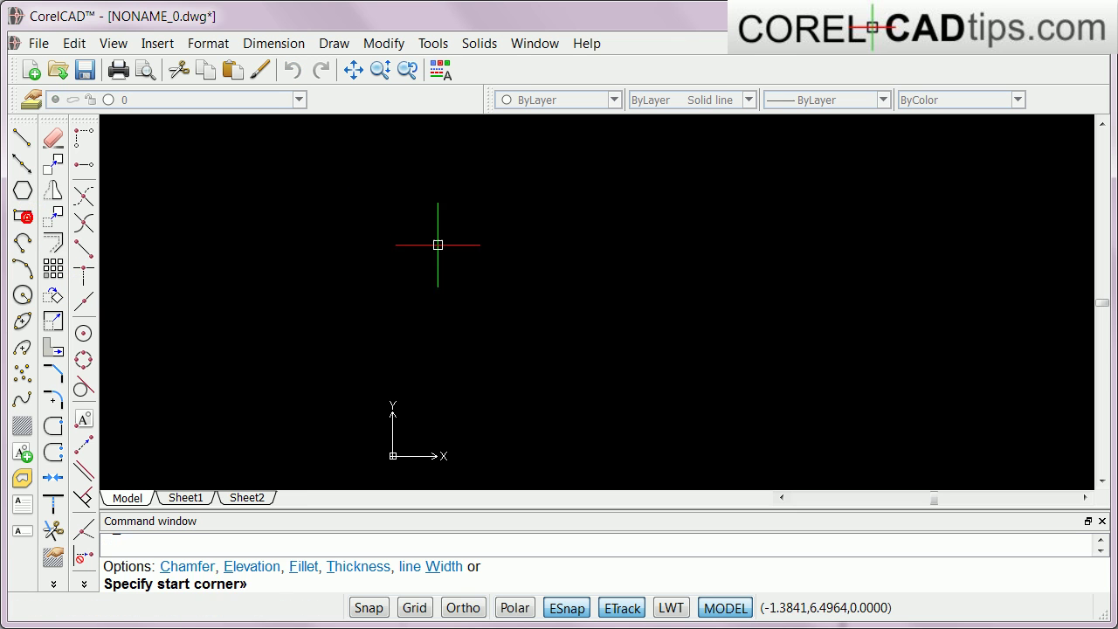
left_click(432, 226)
left_click(862, 395)
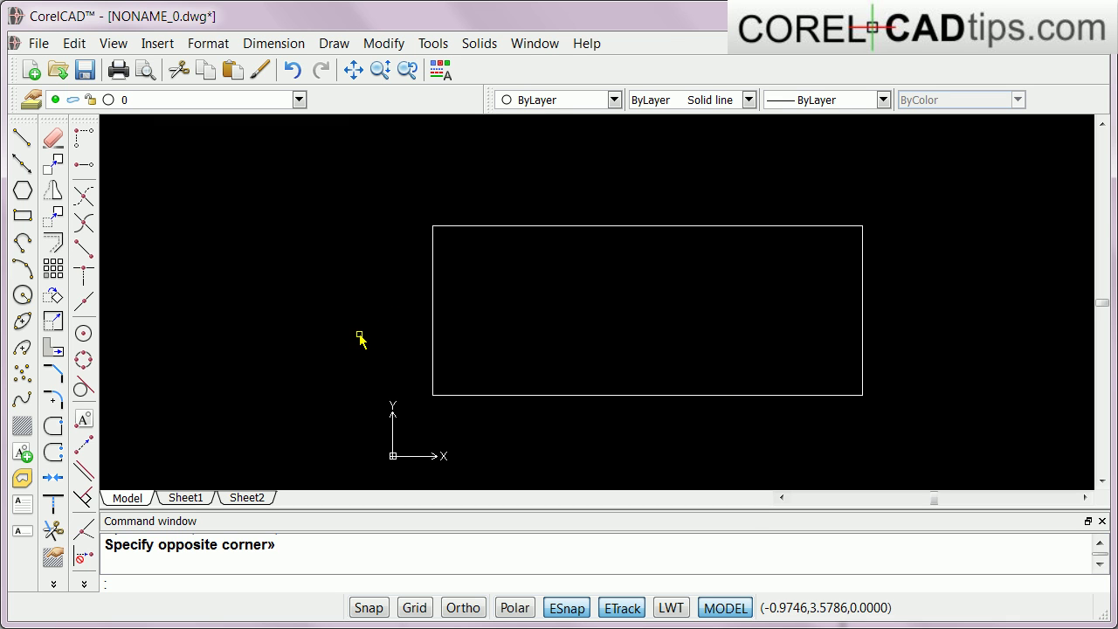
- Draw a circle with a radius of about 1.69 outside the rectangle and delete it
left_click(22, 295)
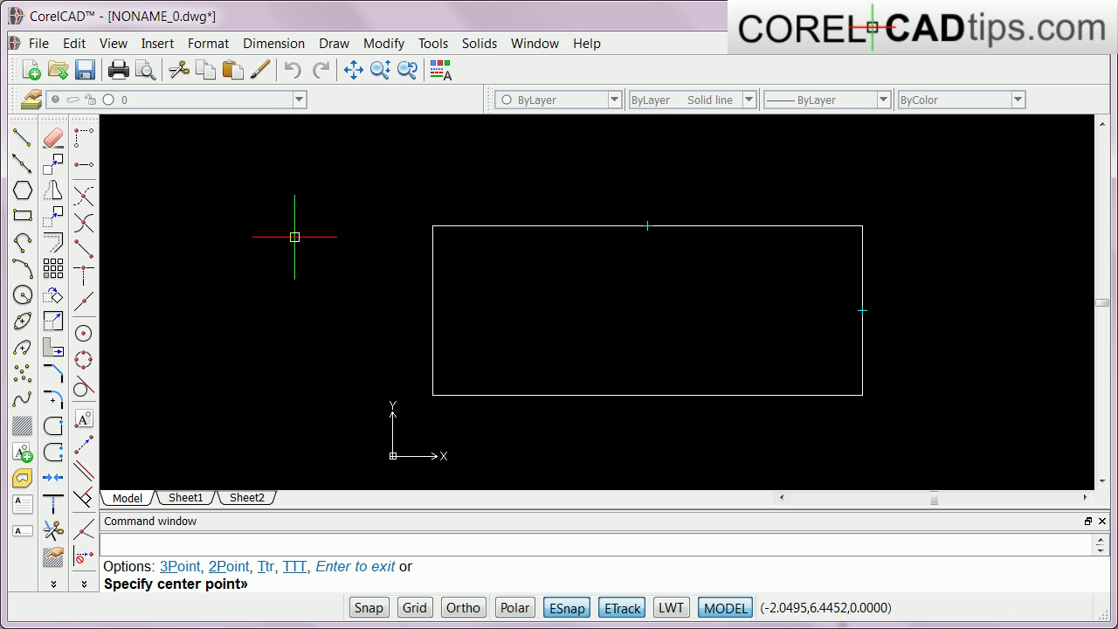
left_click(233, 225)
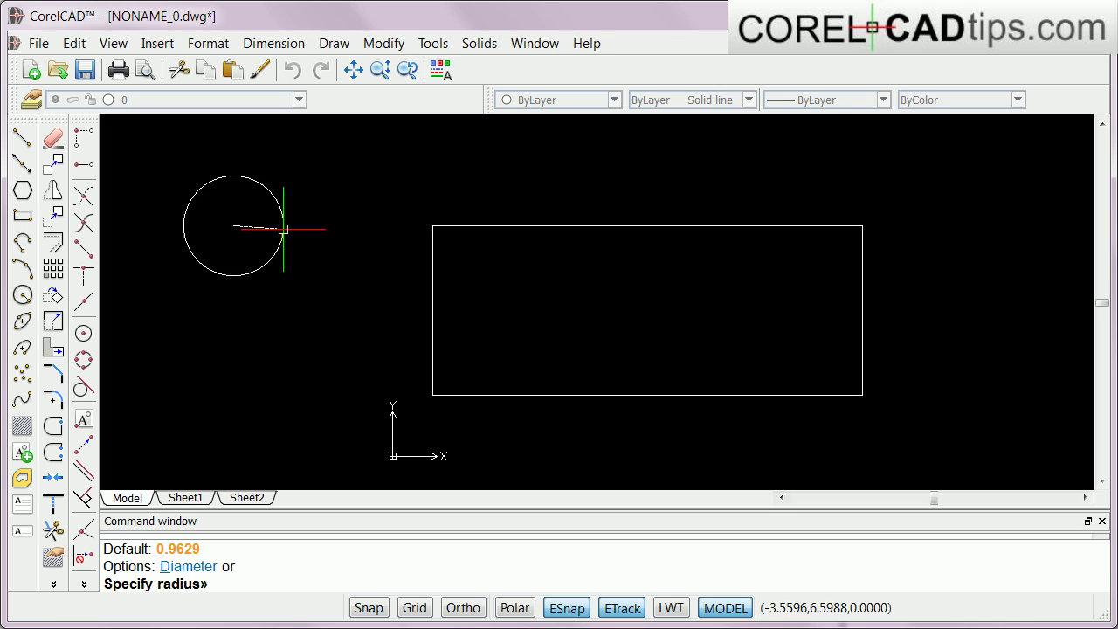
left_click(291, 226)
left_click(290, 225)
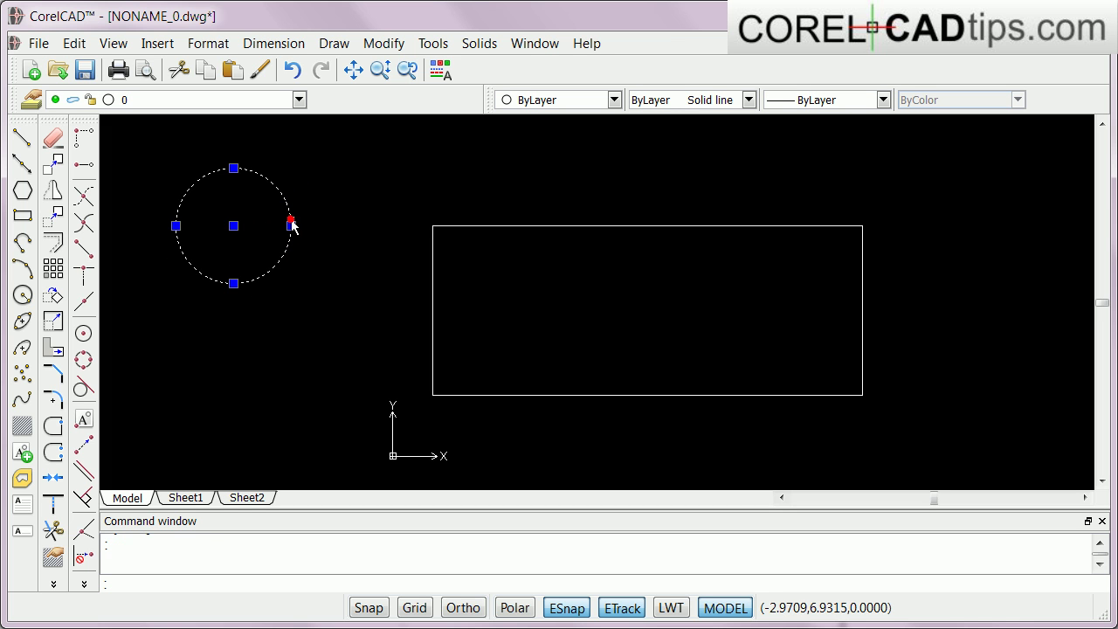
key("Delete")
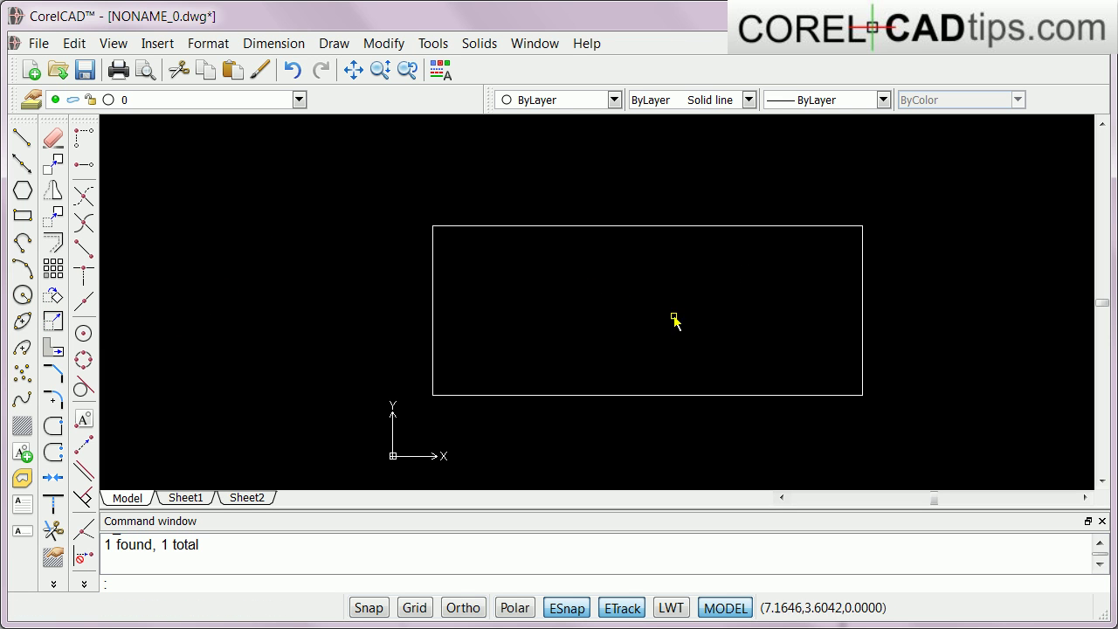
- Draw a circle at the rectangle's centre, located by tracking from the midpoints of its top and left edges
left_click(22, 295)
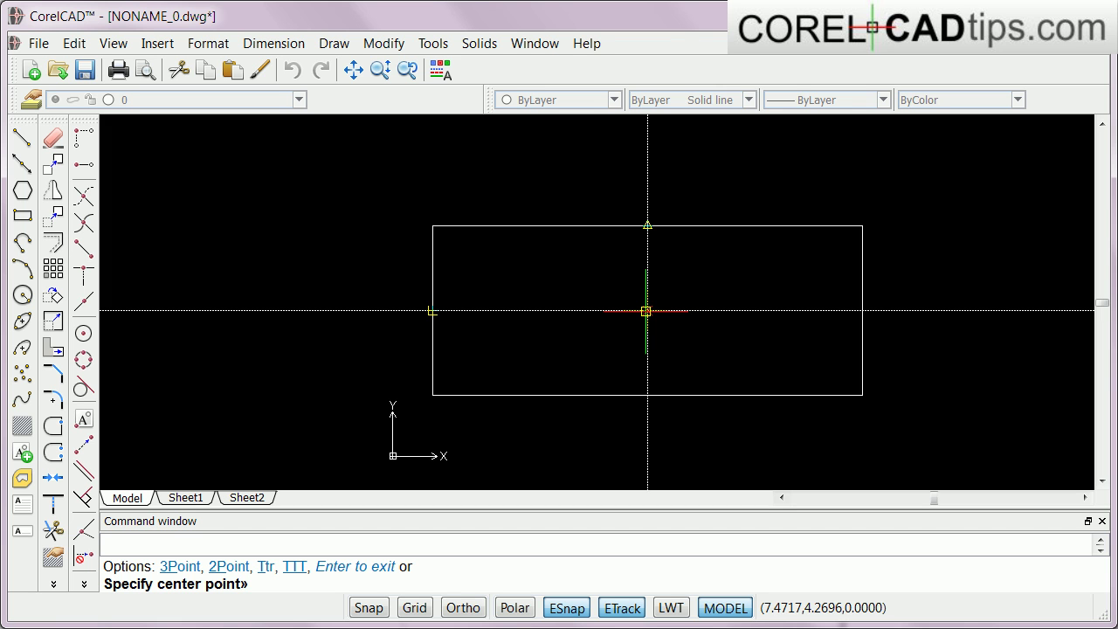
left_click(645, 311)
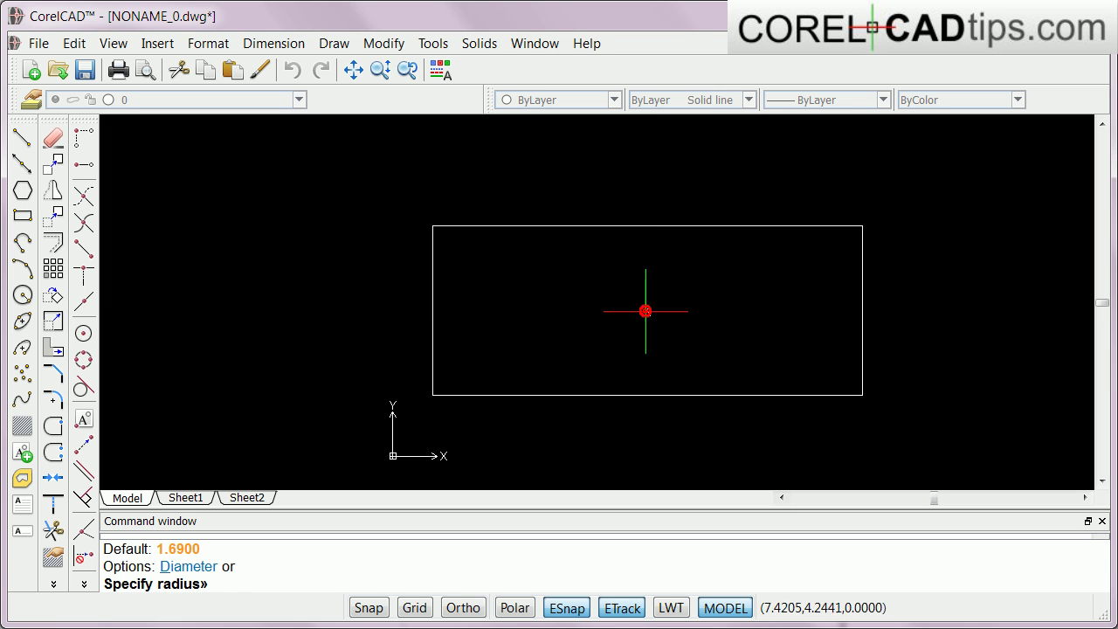
left_click(690, 345)
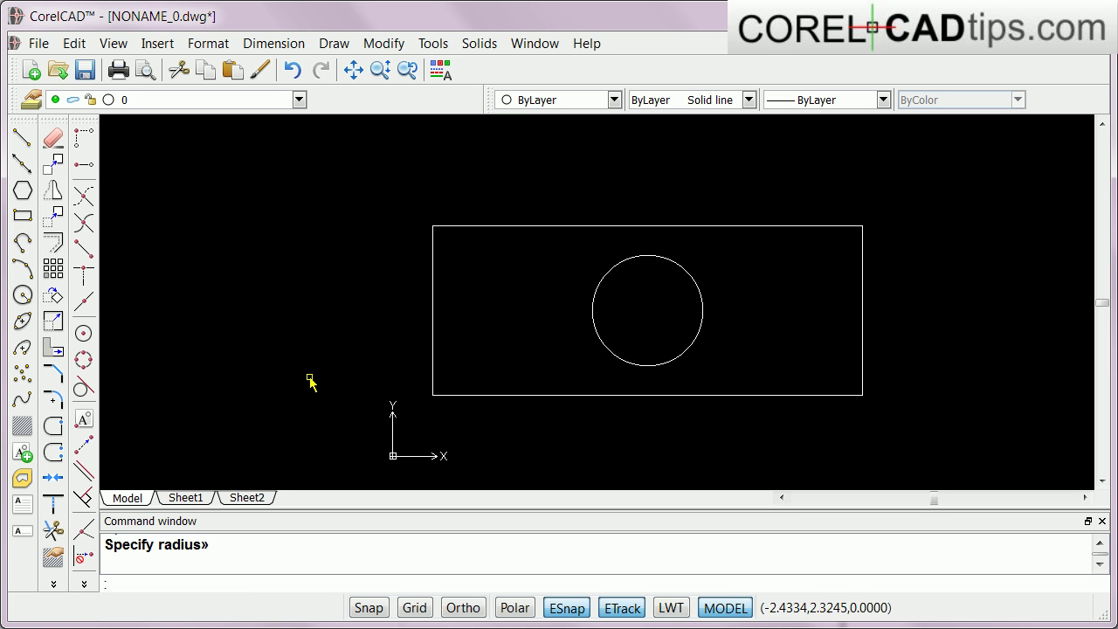
- Draw a small circle inside the rectangle near its left edge, roughly level with the large circle's centre
left_click(23, 295)
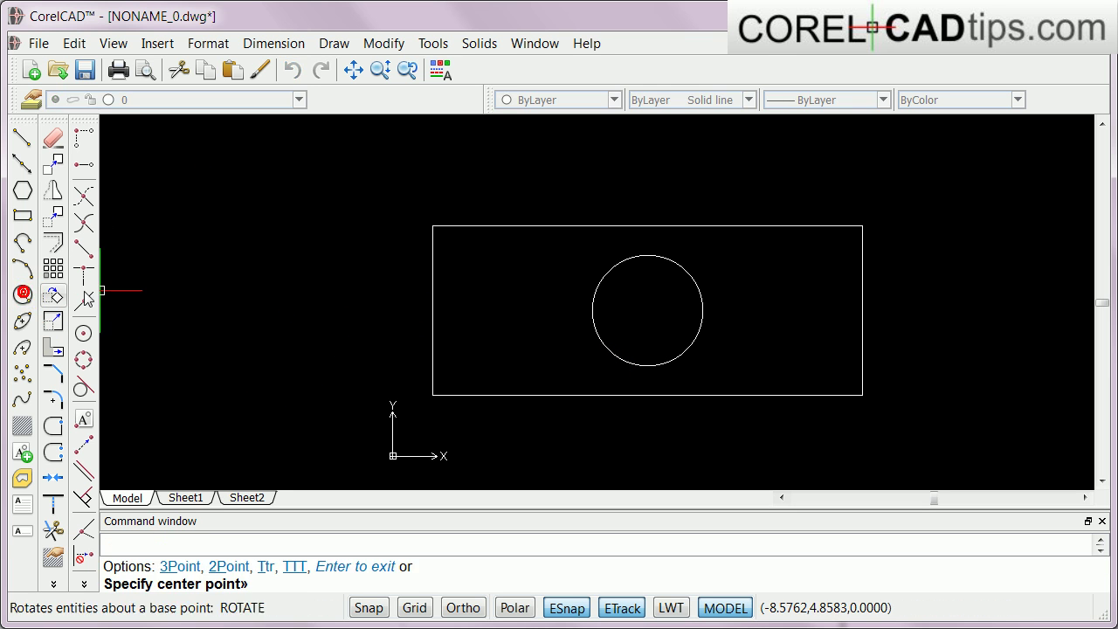
left_click(466, 307)
left_click(484, 322)
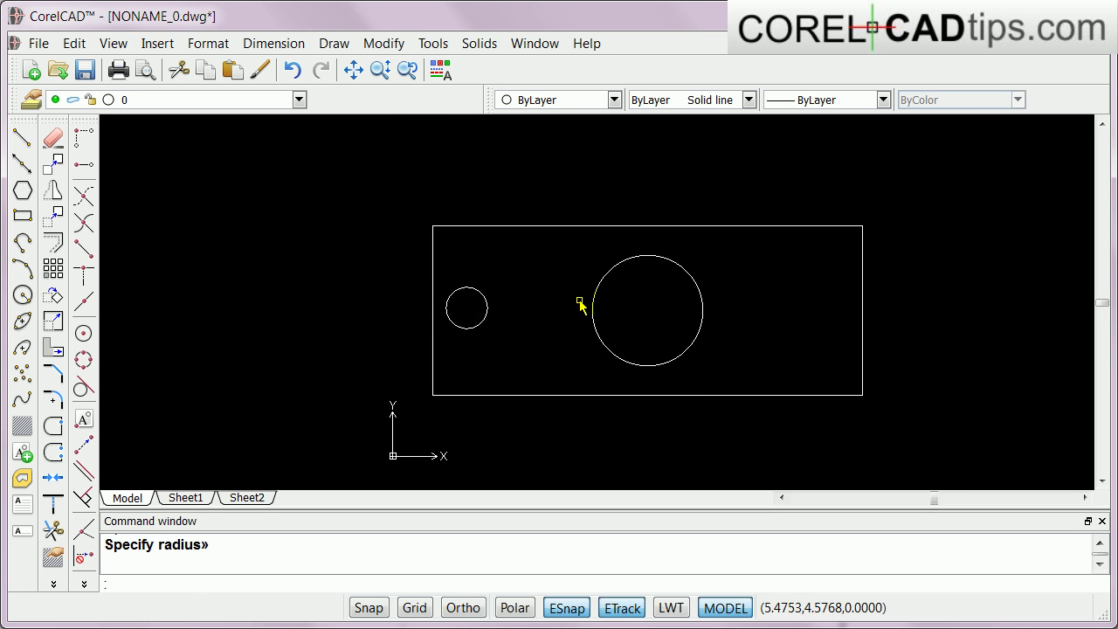
- Draw a line from the top of the small circle to the top of the large circle
scroll(577, 303, "up", 1)
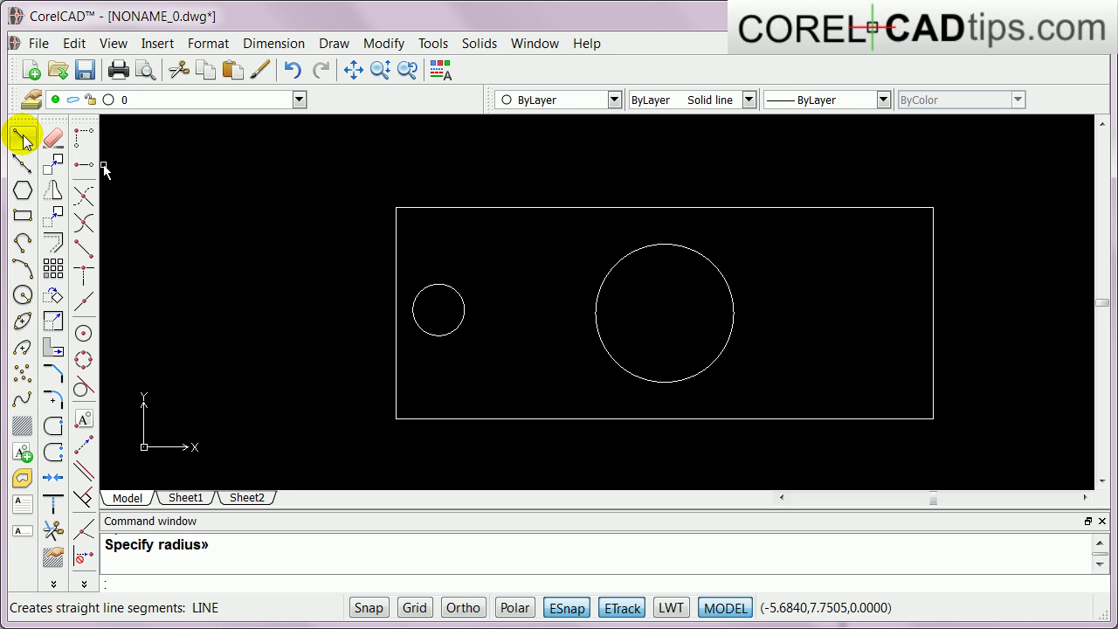
left_click(83, 164)
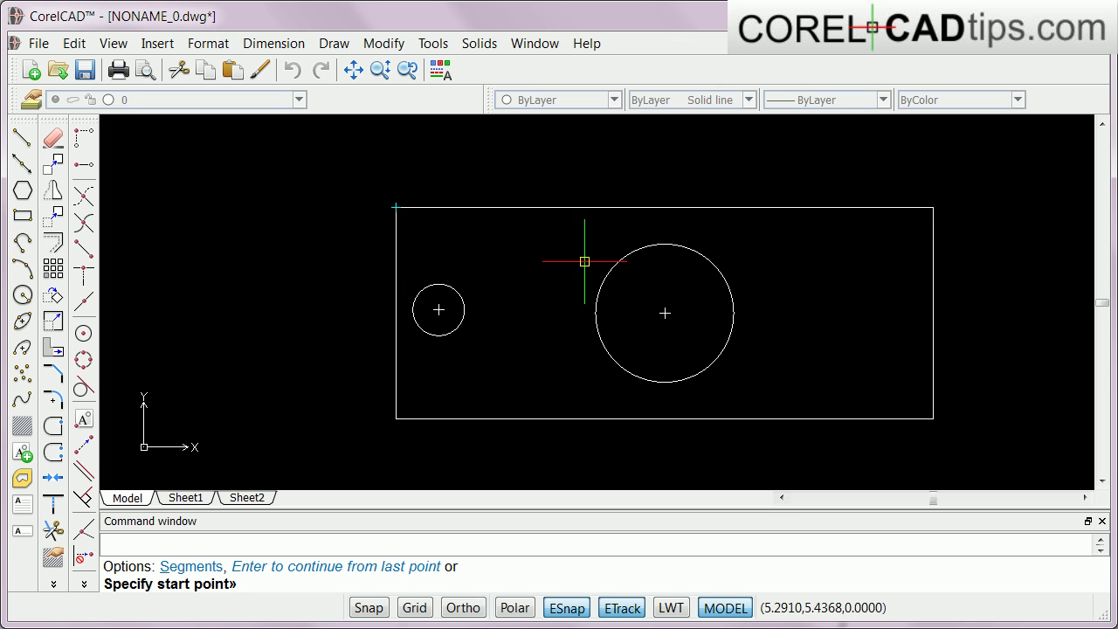
left_click(439, 284)
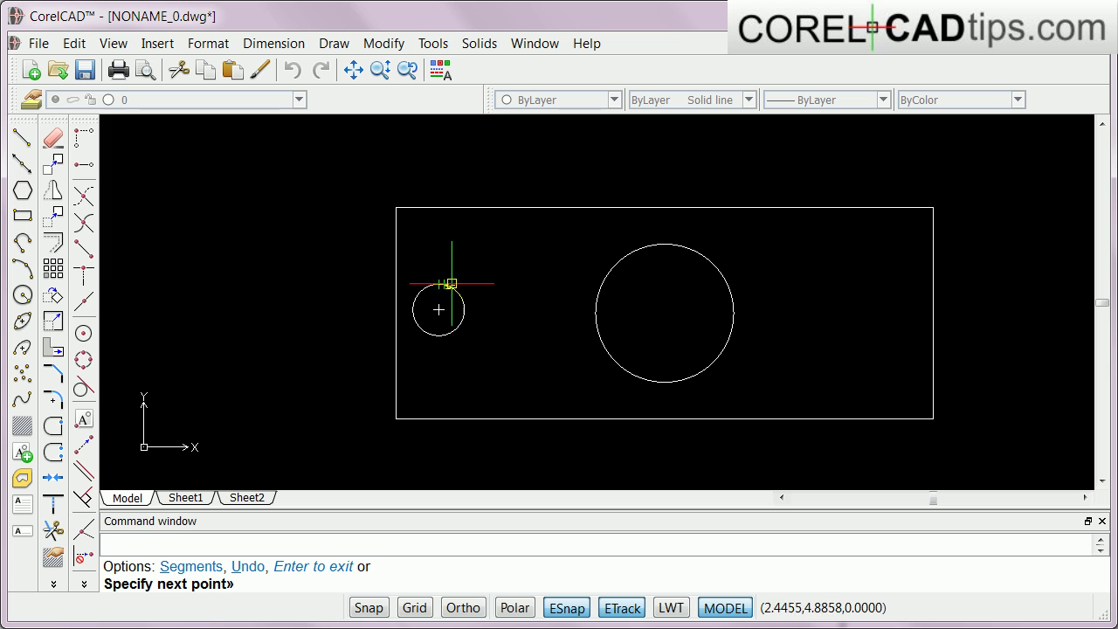
left_click(665, 244)
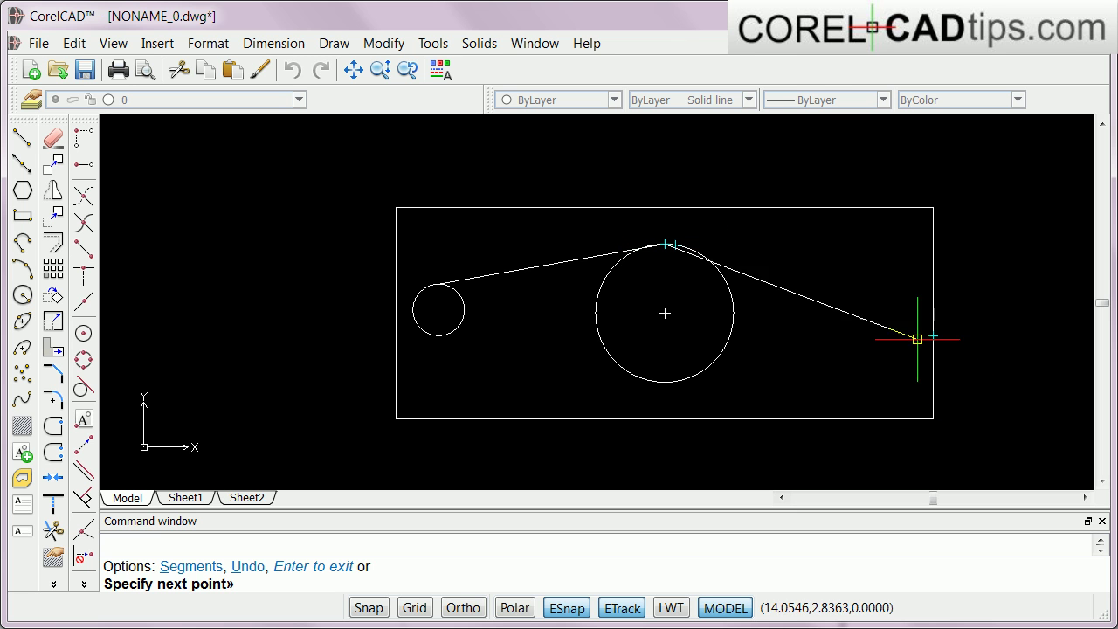
right_click(832, 279)
left_click(863, 291)
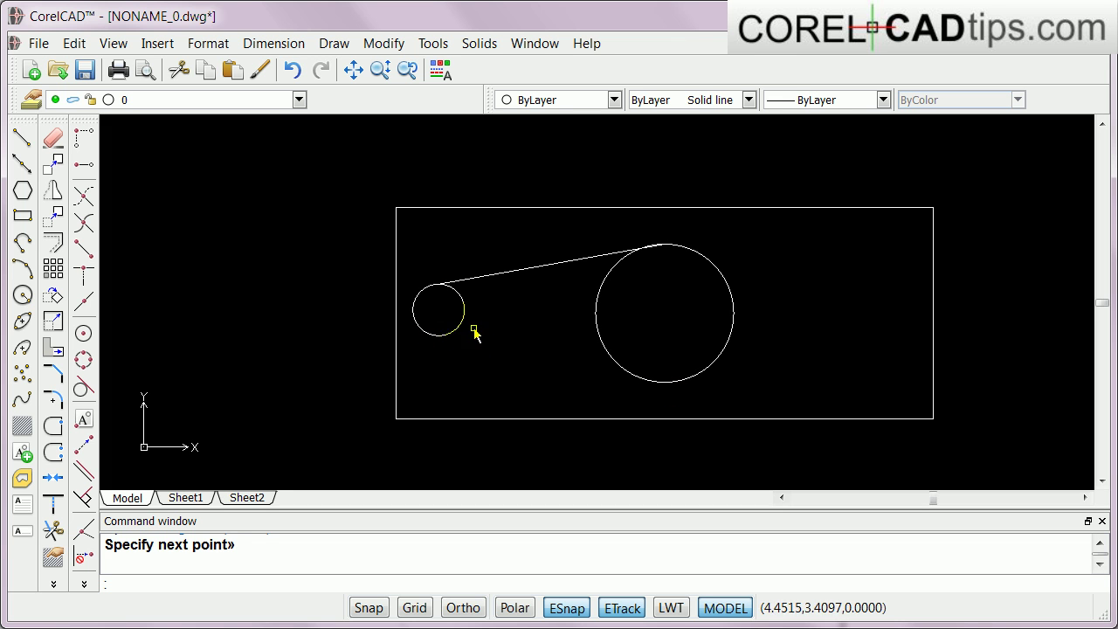
- Draw a line joining the undersides of the small and large circles, using Snap to Tangent for both endpoints
left_click(23, 140)
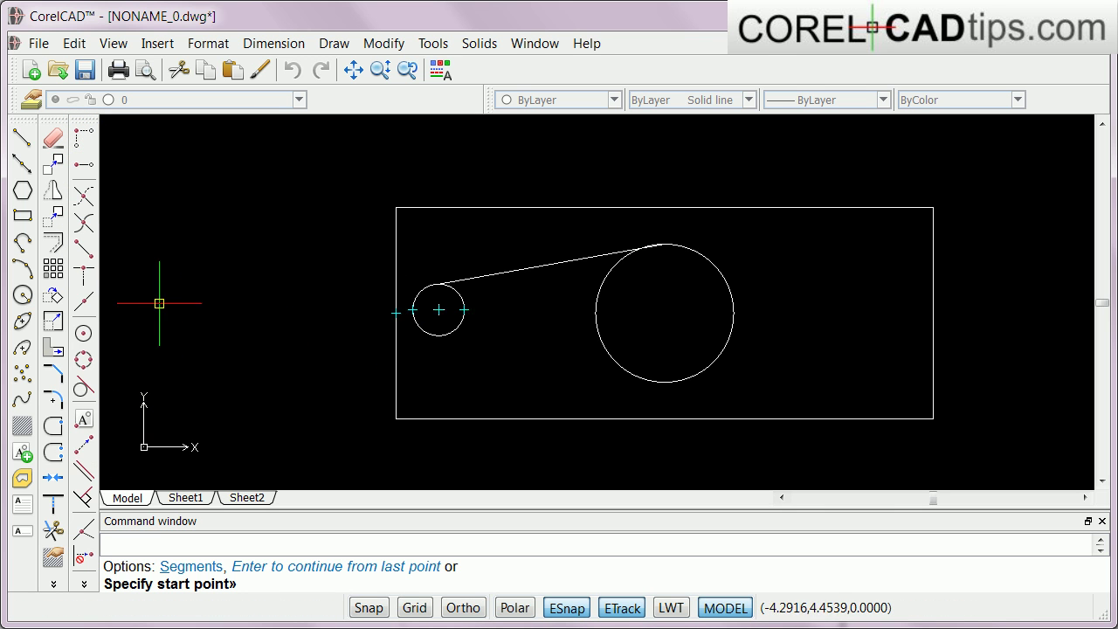
left_click(24, 142)
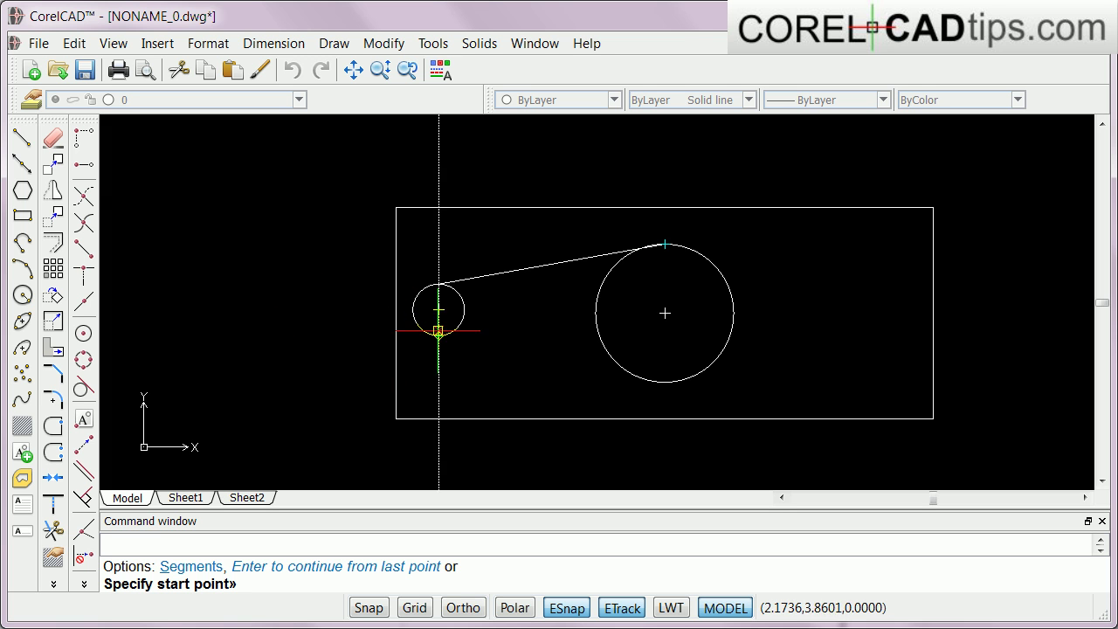
left_click(26, 140)
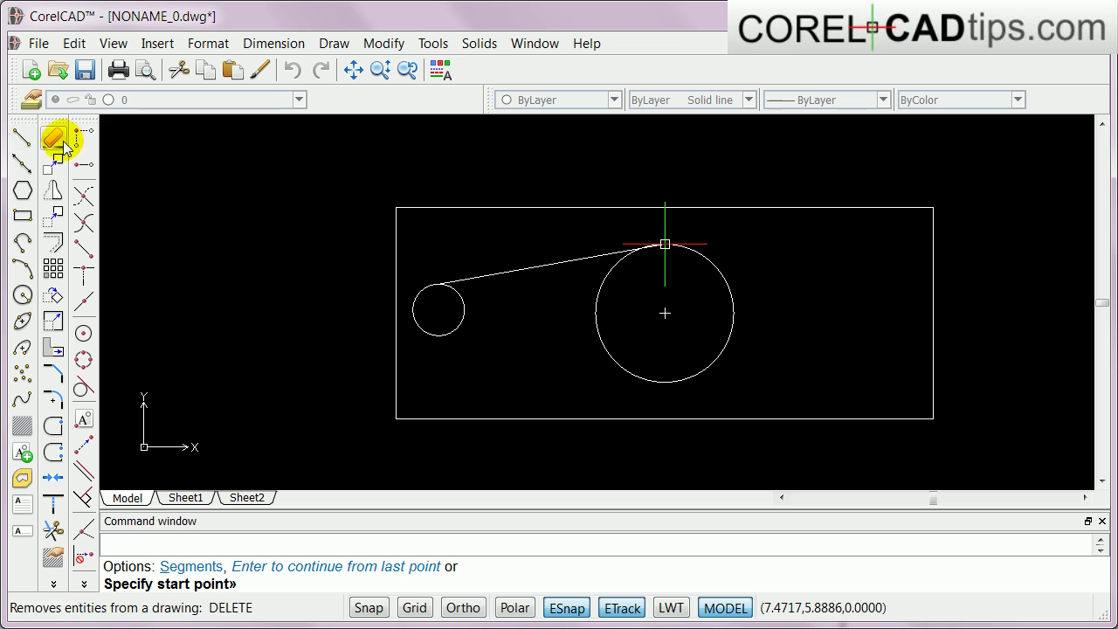
left_click(78, 300)
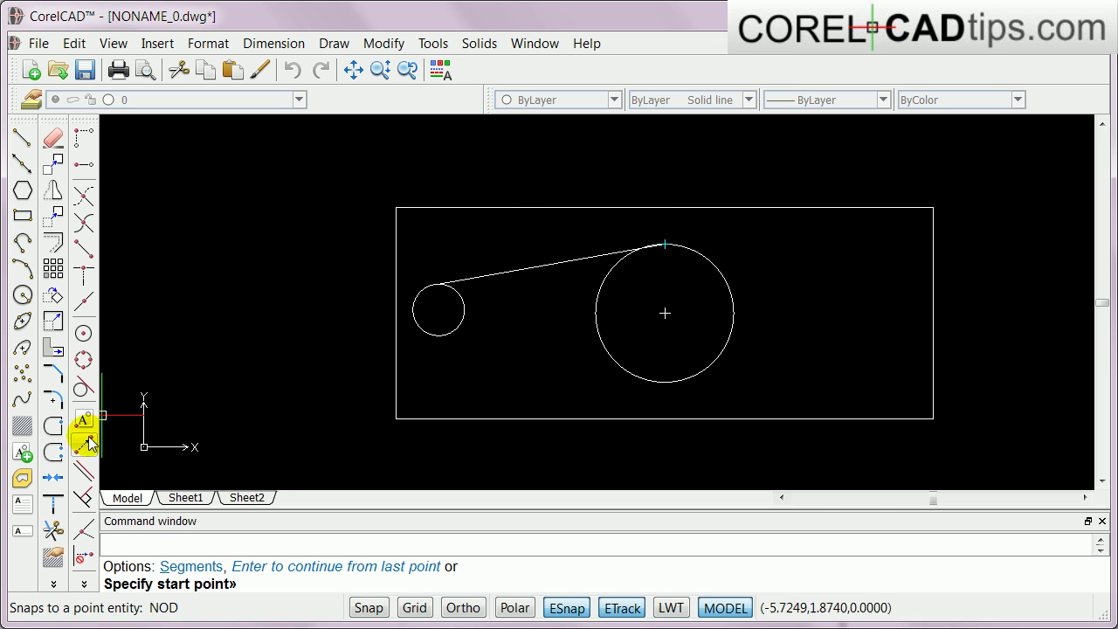
left_click(83, 393)
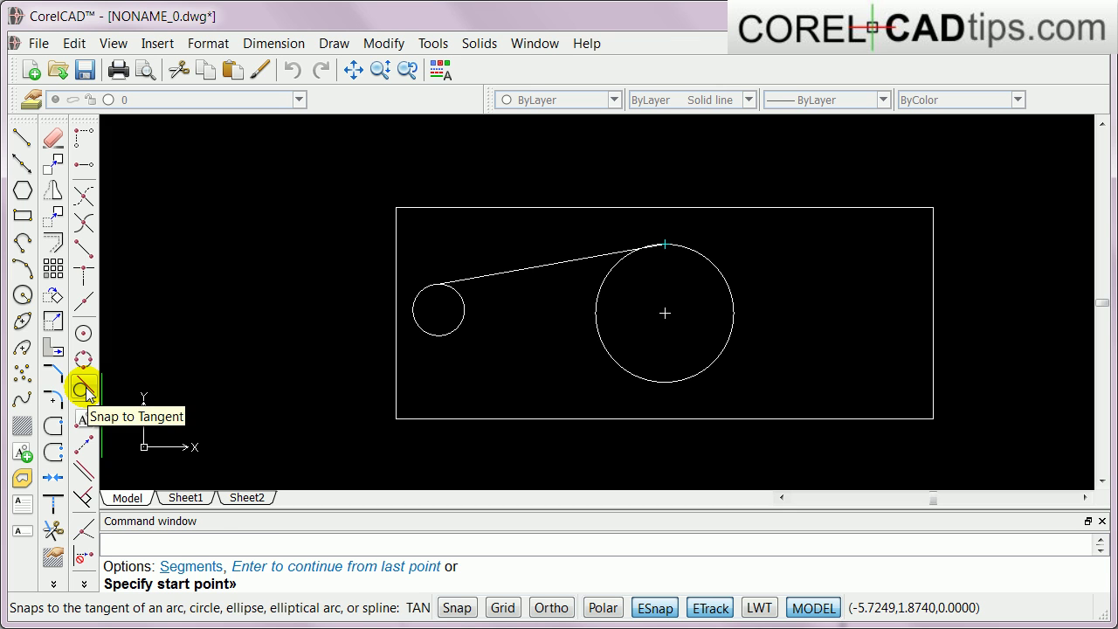
left_click(83, 392)
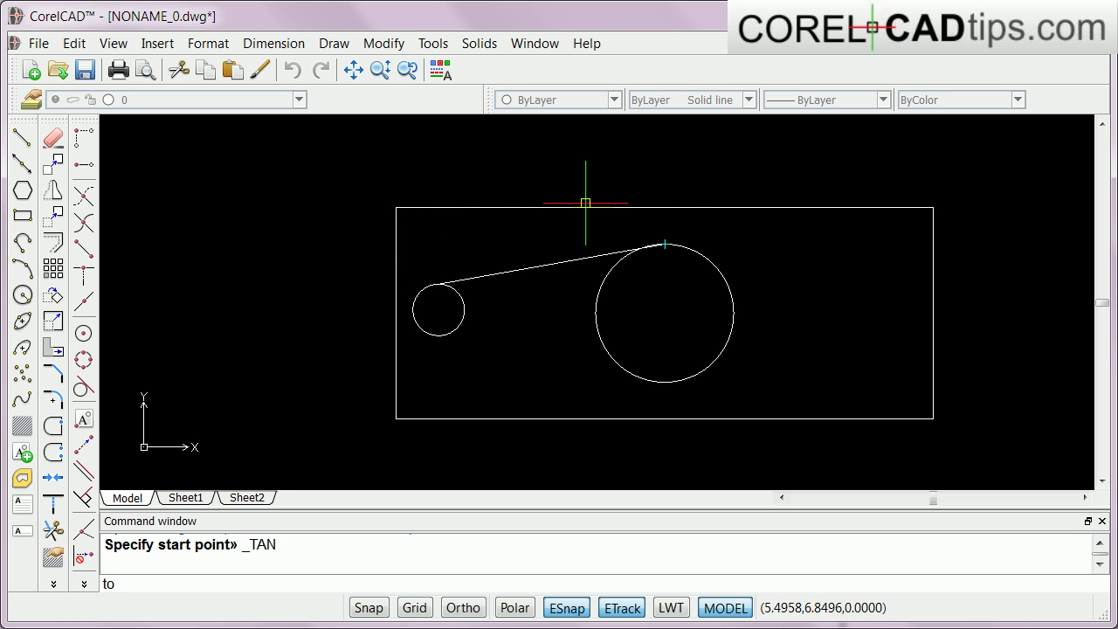
left_click(665, 241)
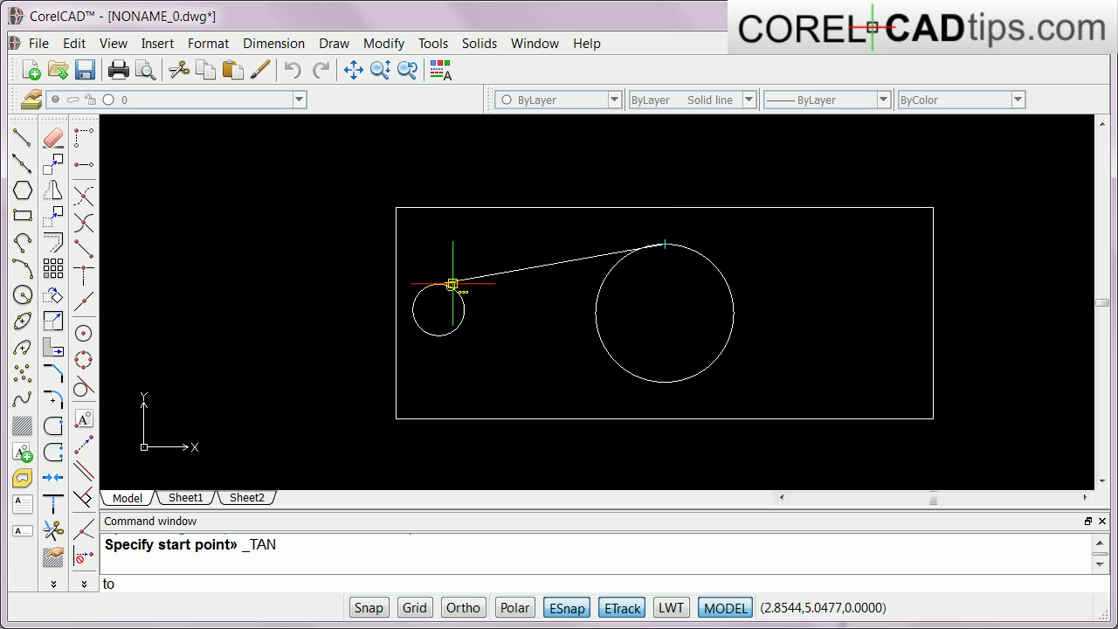
left_click(438, 335)
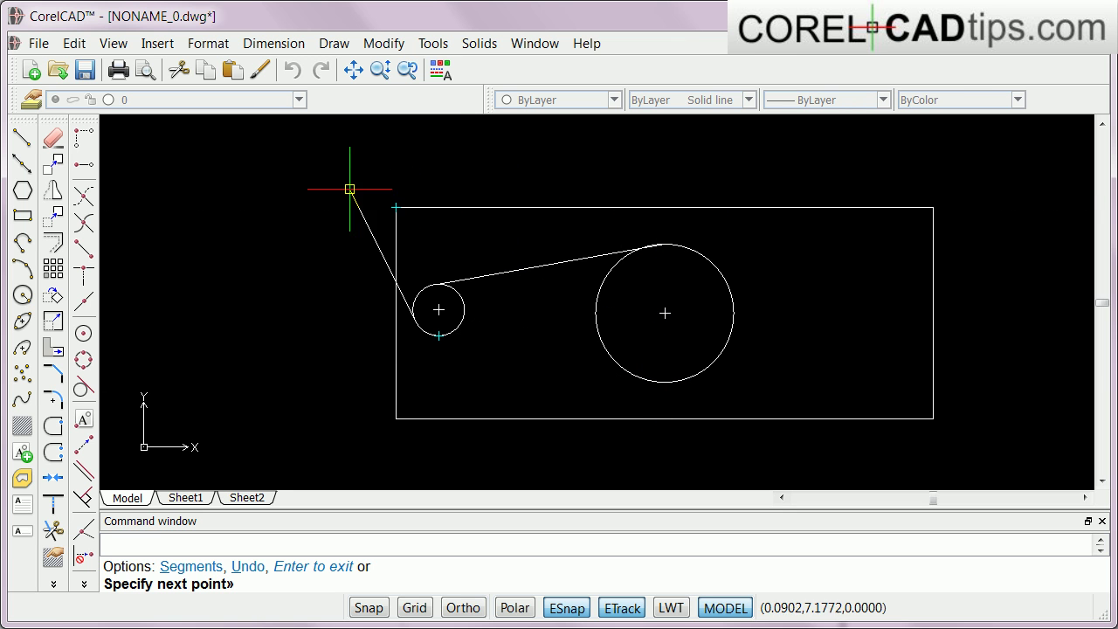
left_click(83, 389)
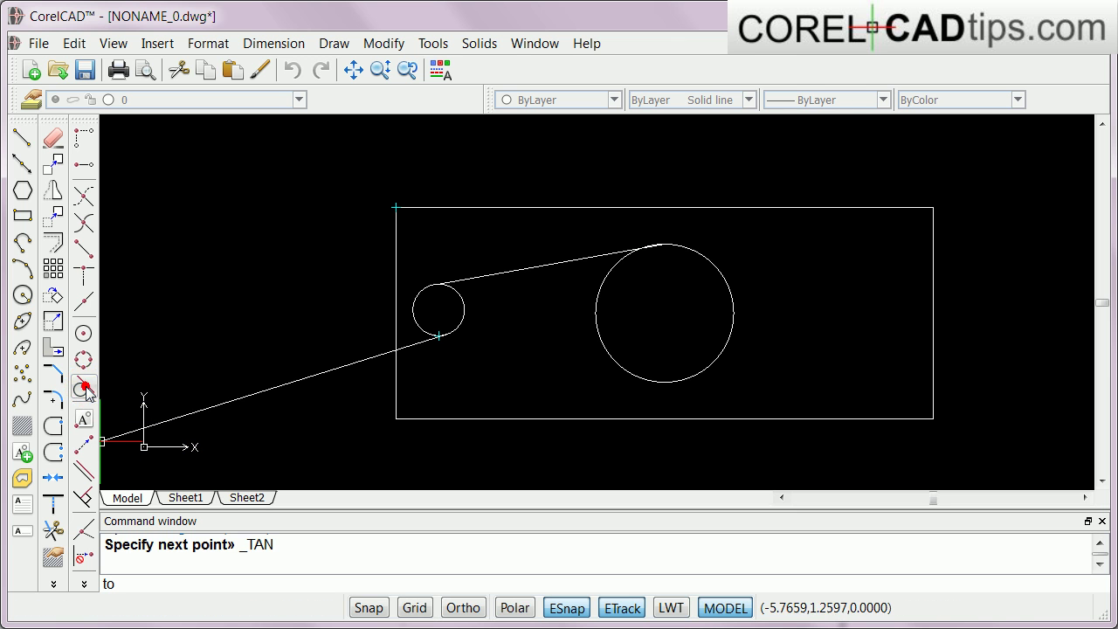
left_click(651, 381)
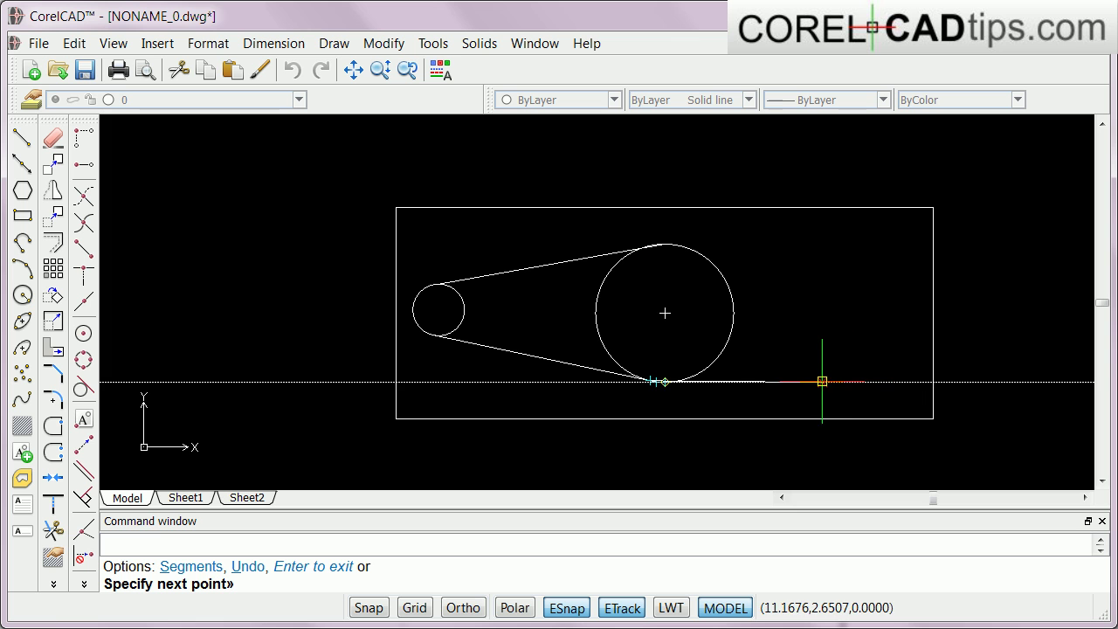
key("Return")
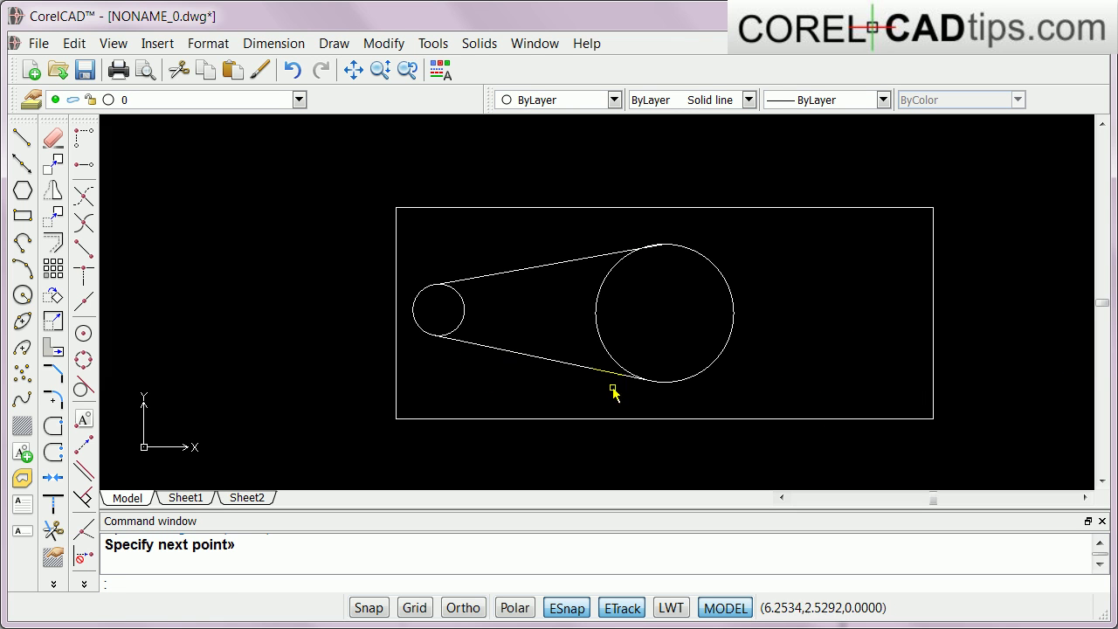
- Examine how the upper and lower connecting lines meet the large circle, comparing the plain line with the tangent one
scroll(712, 340, "up", 3)
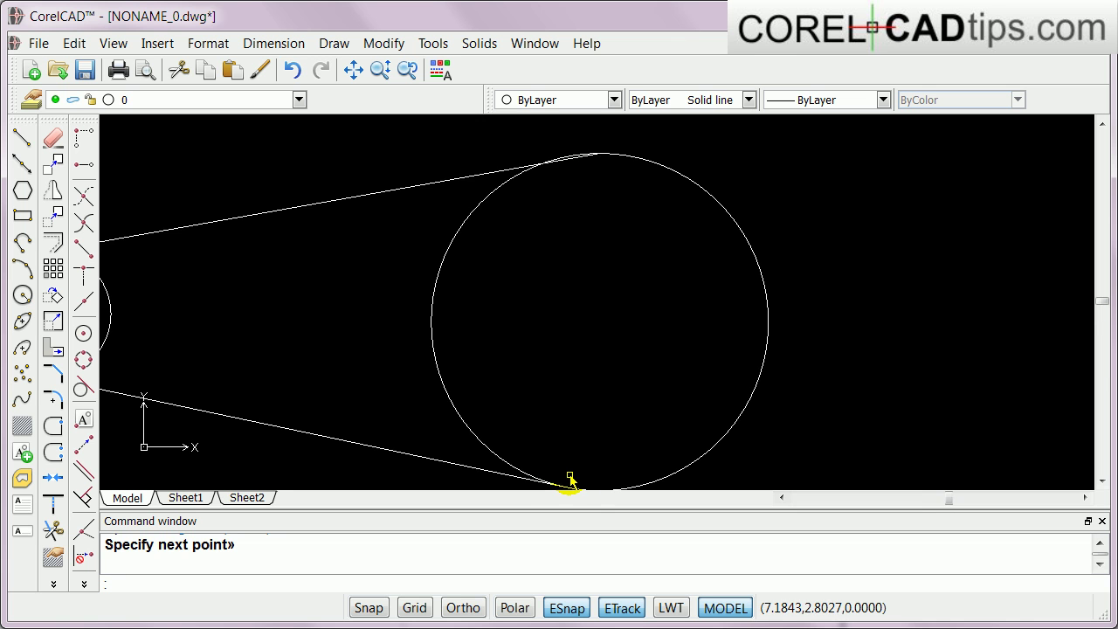
scroll(554, 483, "down", 1)
key("Return")
scroll(554, 443, "up", 1)
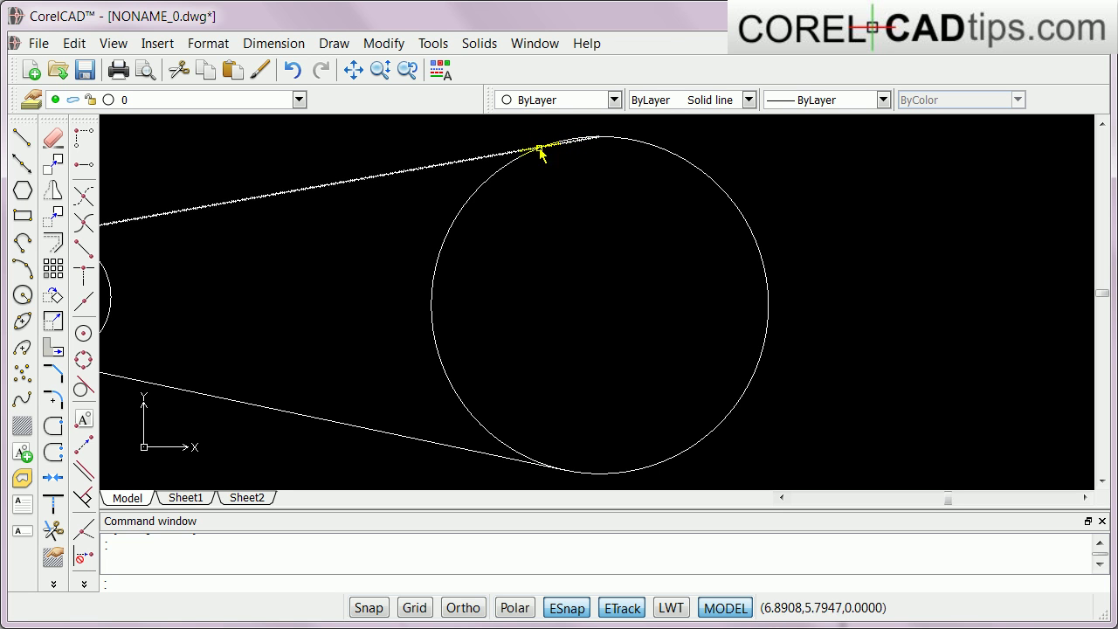
left_click(559, 478)
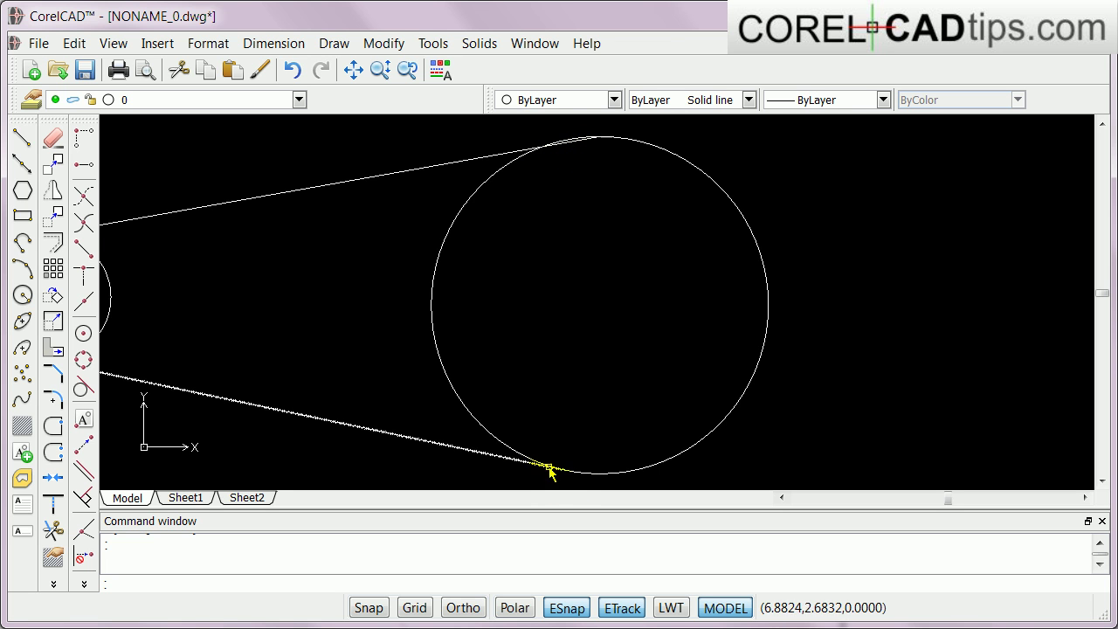
middle_click_drag(392, 425, 509, 410)
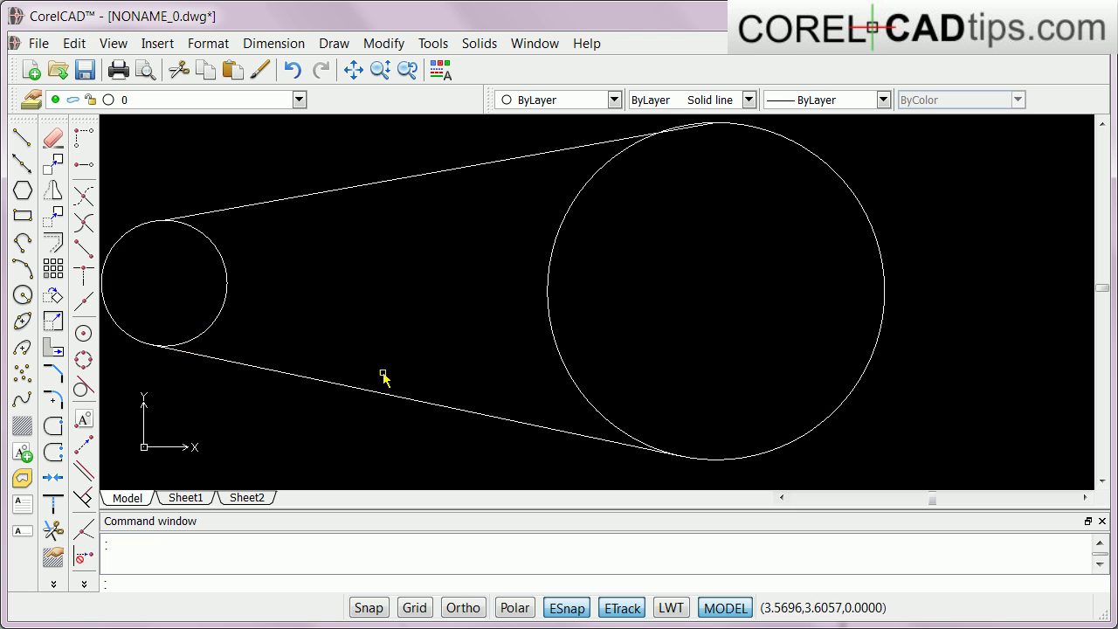
scroll(502, 410, "down", 3)
left_click(22, 138)
middle_click_drag(667, 202, 631, 257)
scroll(583, 253, "up", 1)
middle_click_drag(546, 341, 546, 314)
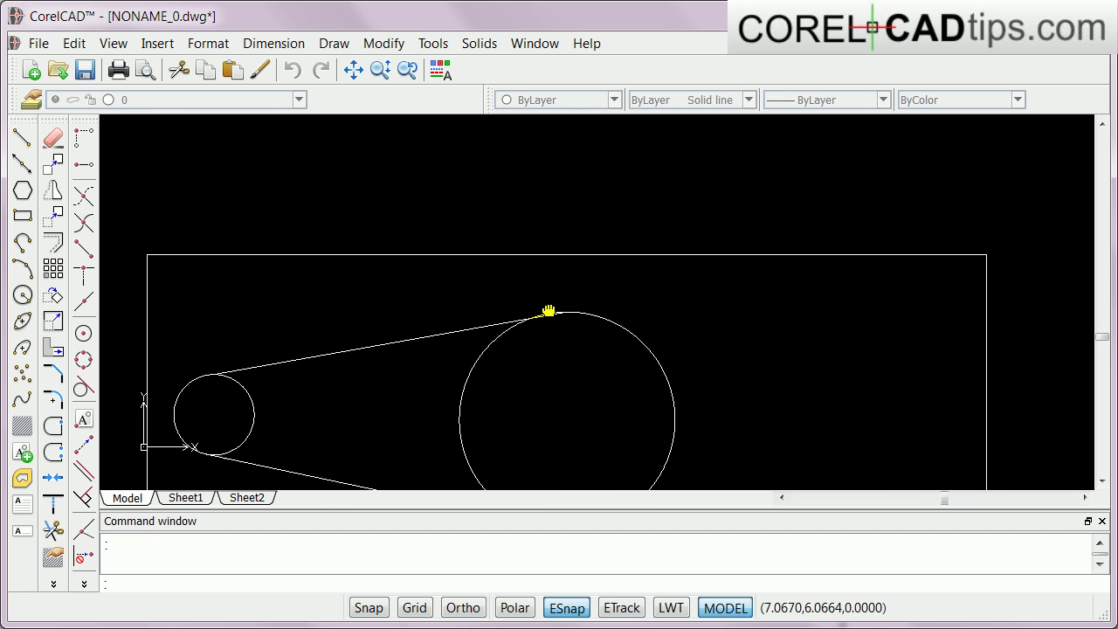
scroll(611, 319, "down", 1)
scroll(621, 331, "up", 1)
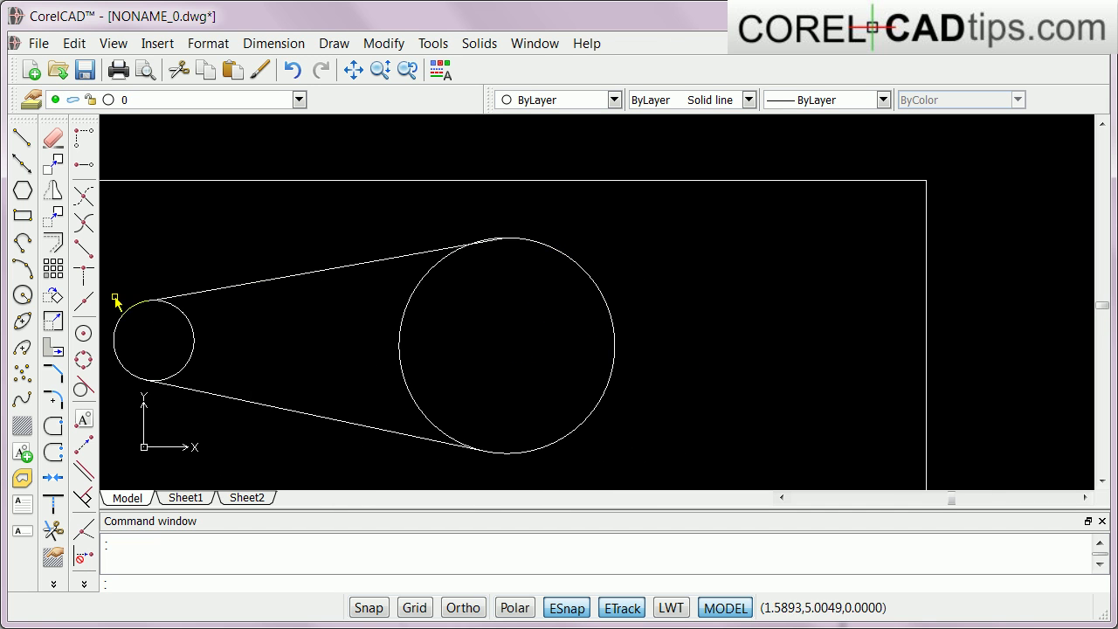
- Draw a line from the rectangle's upper-right corner to the centre of the large circle
left_click(24, 142)
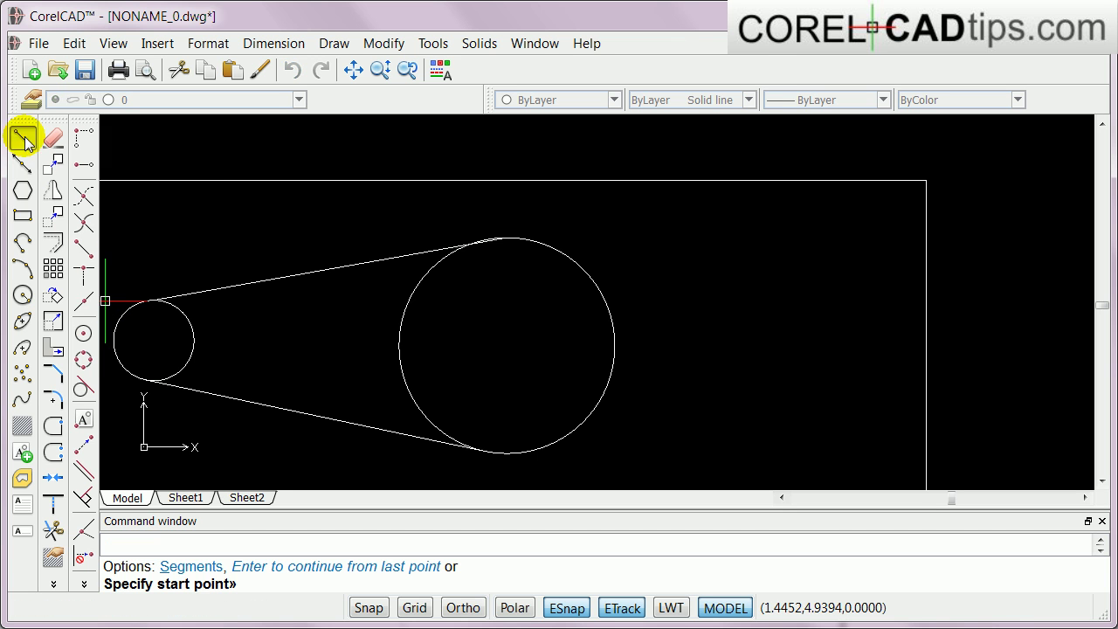
left_click(926, 180)
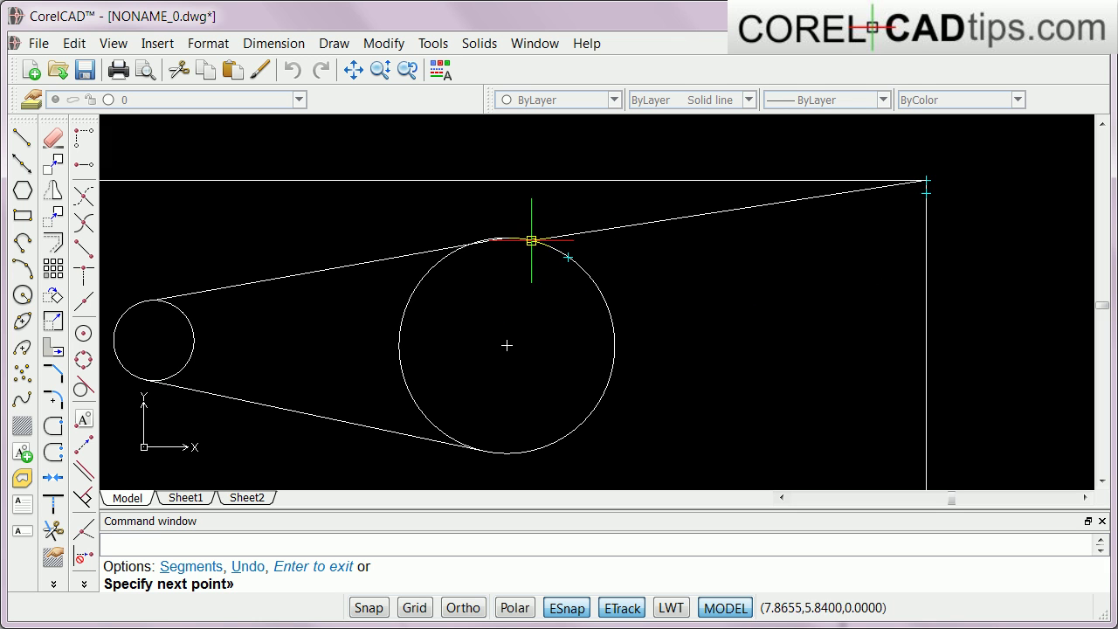
left_click(507, 345)
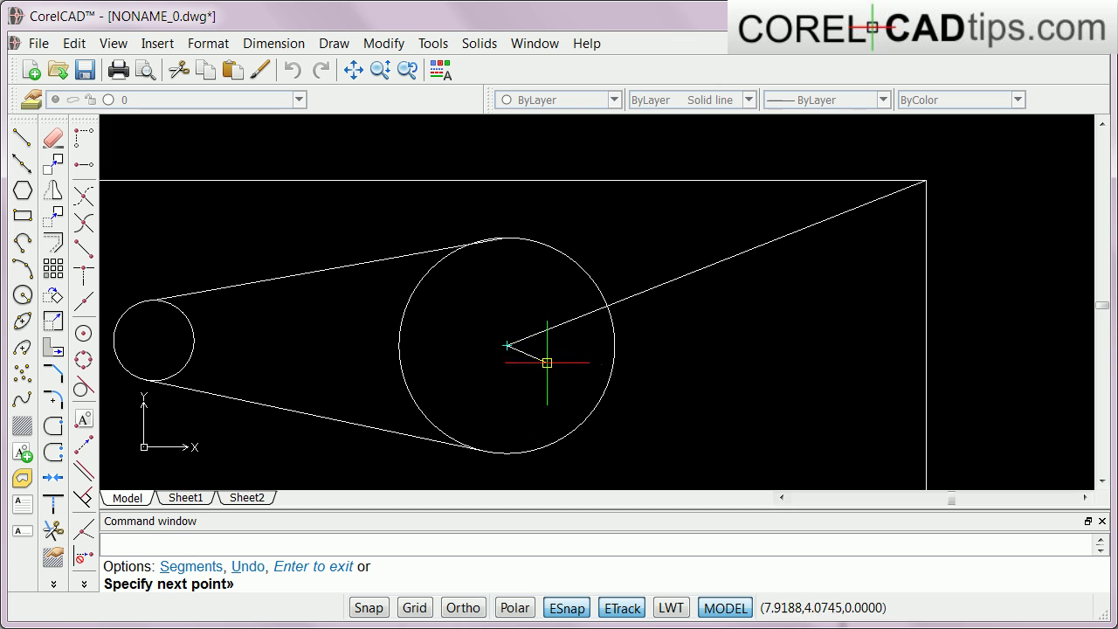
key("Return")
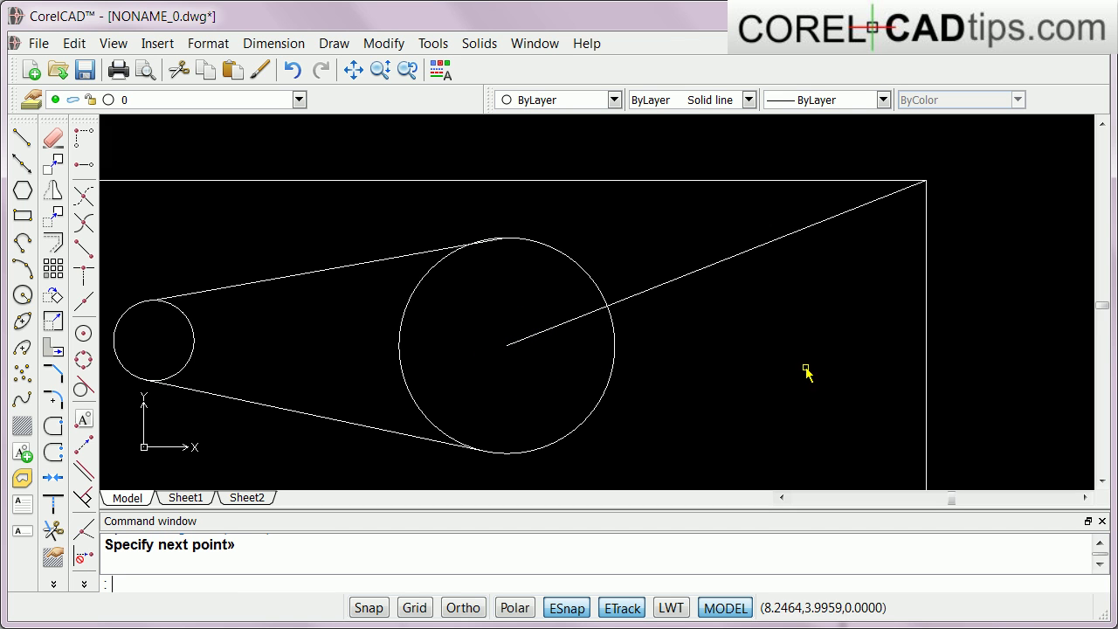
- Draw a vertical line from above the rectangle perpendicular to its upper edge, and delete that line
scroll(709, 339, "down", 1)
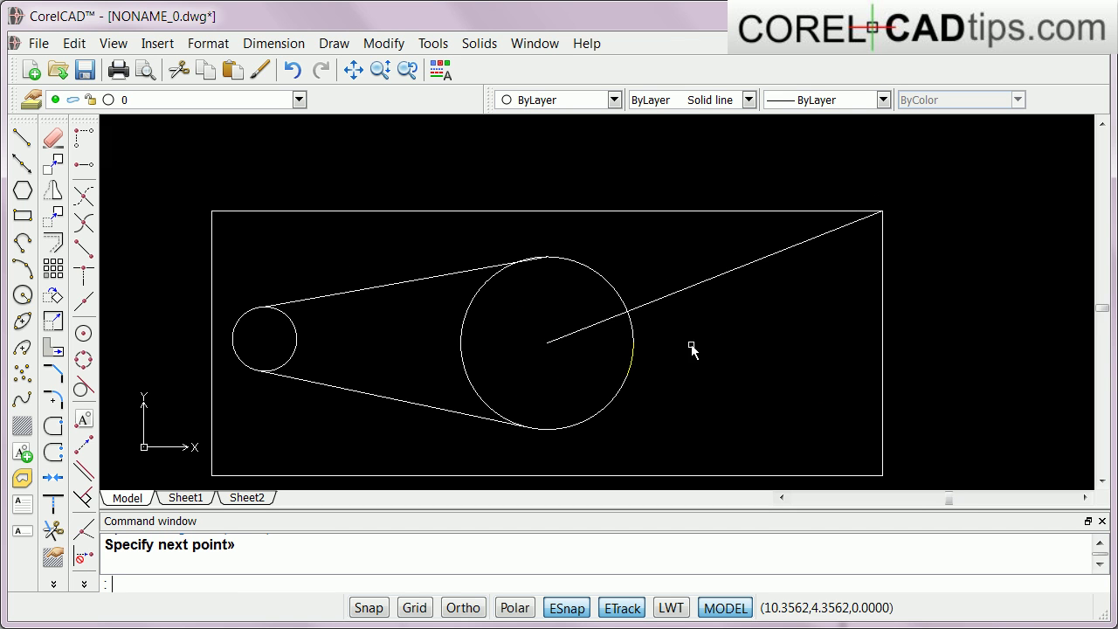
scroll(617, 352, "down", 1)
left_click(568, 306)
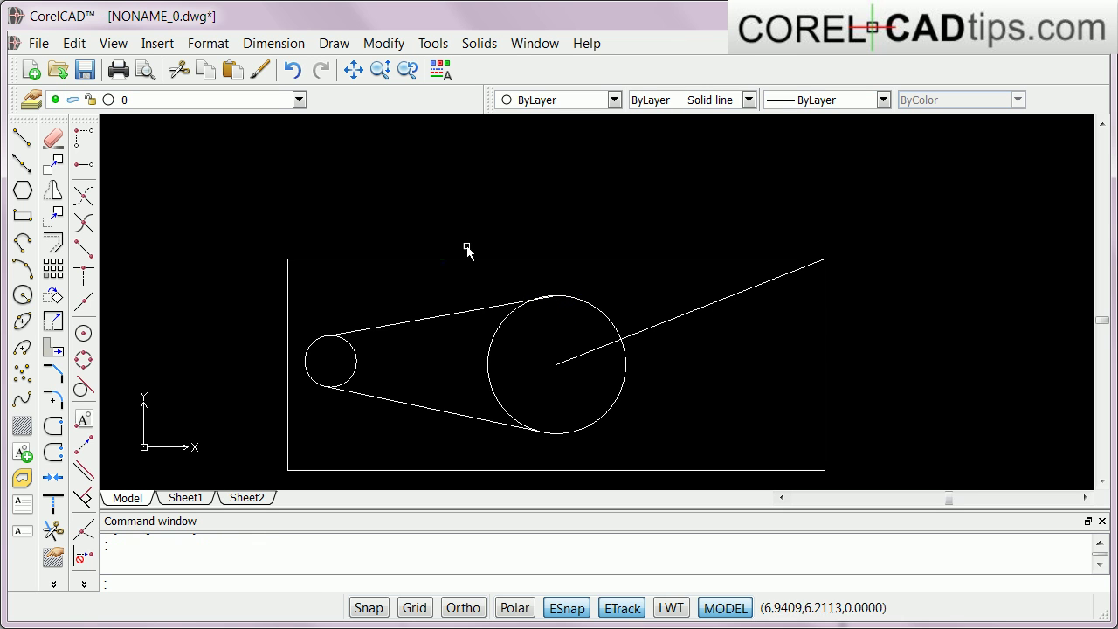
scroll(704, 225, "down", 1)
middle_click_drag(683, 197, 667, 260)
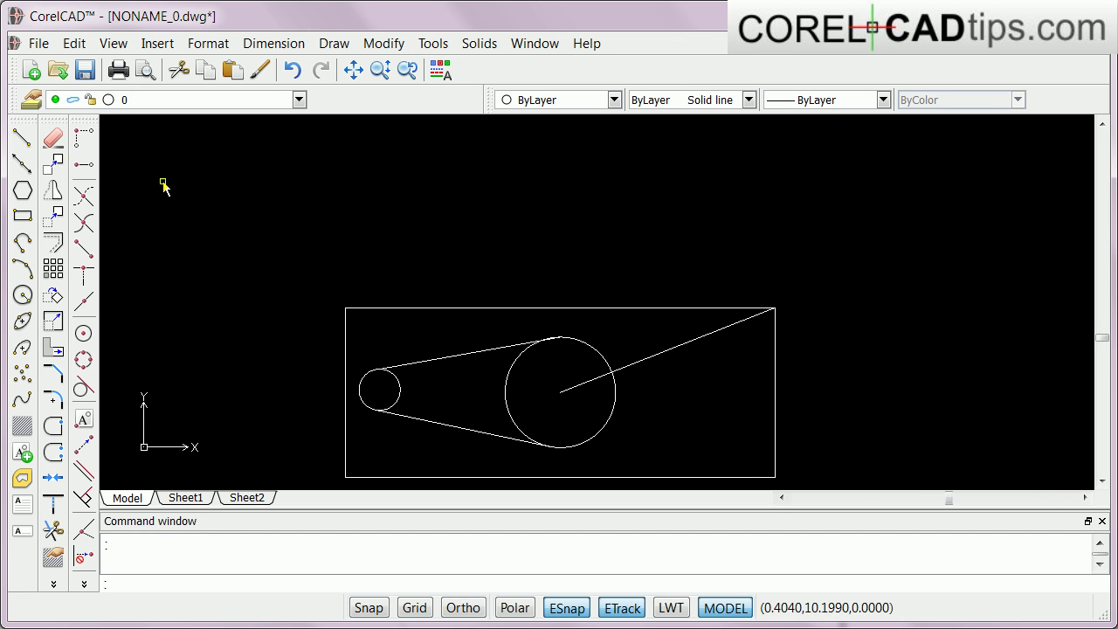
left_click(22, 138)
left_click(572, 146)
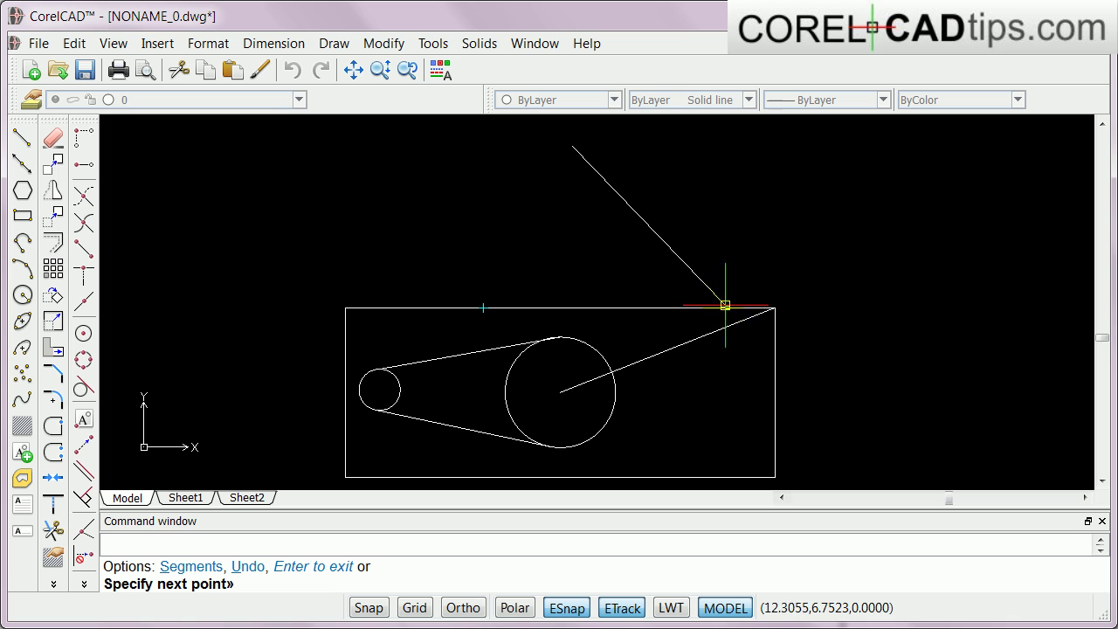
left_click(572, 308)
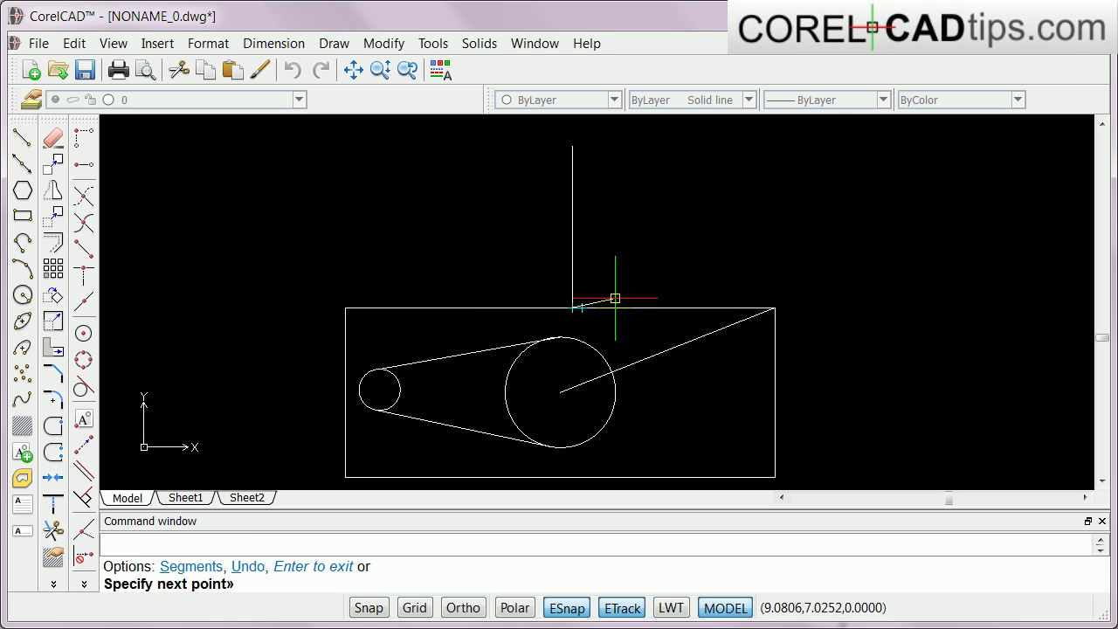
key("Return")
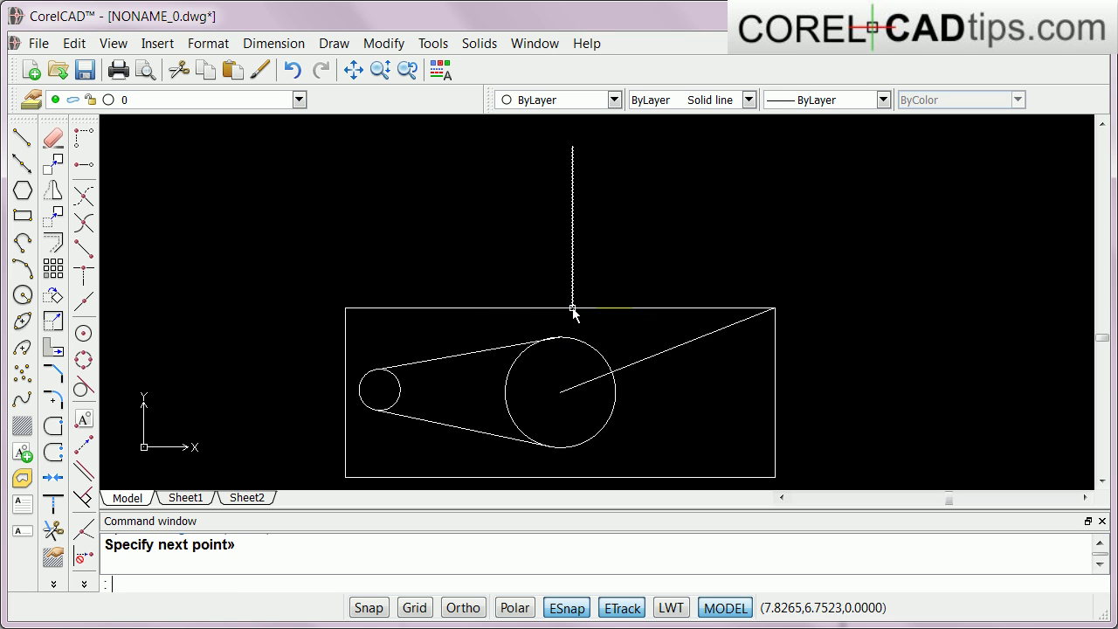
left_click(573, 218)
key("Delete")
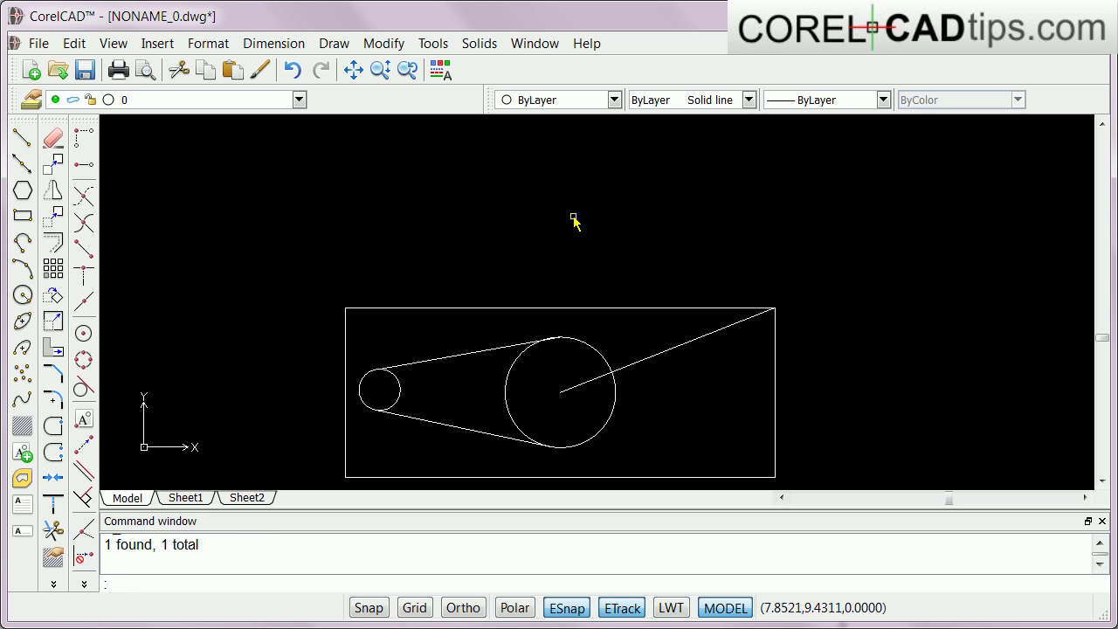
- Draw a horizontal line just above the rectangle, parallel to its upper edge and nearly as long
left_click(22, 138)
left_click(346, 281)
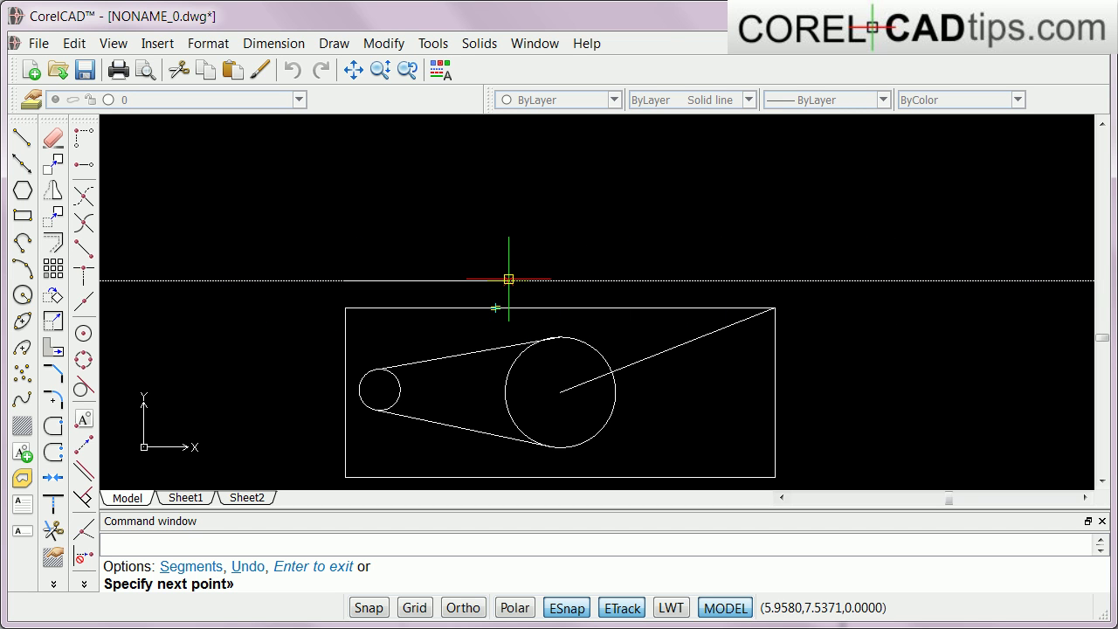
left_click(769, 281)
key("Return")
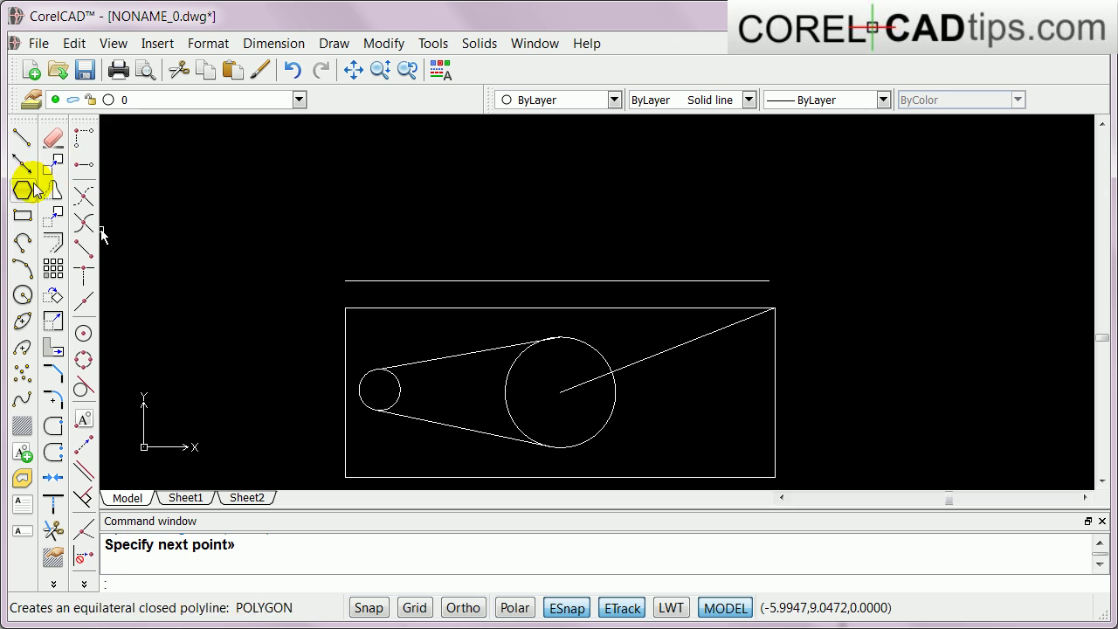
- Draw a vertical line beside the rectangle's right edge, starting level with its upper-right corner and parallel to that edge
left_click(21, 138)
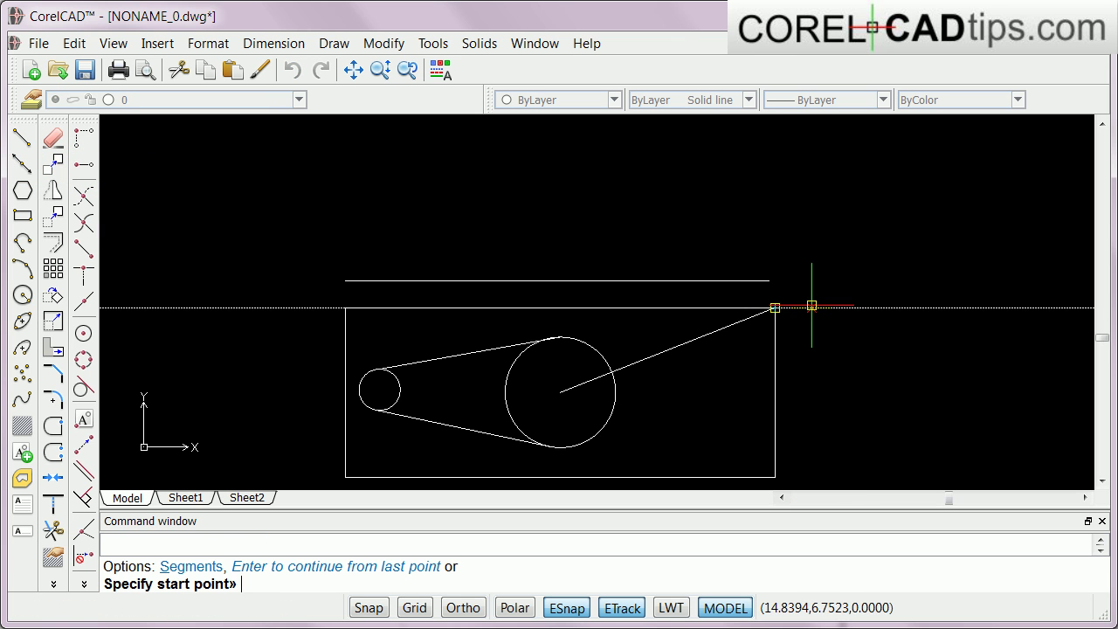
left_click(814, 307)
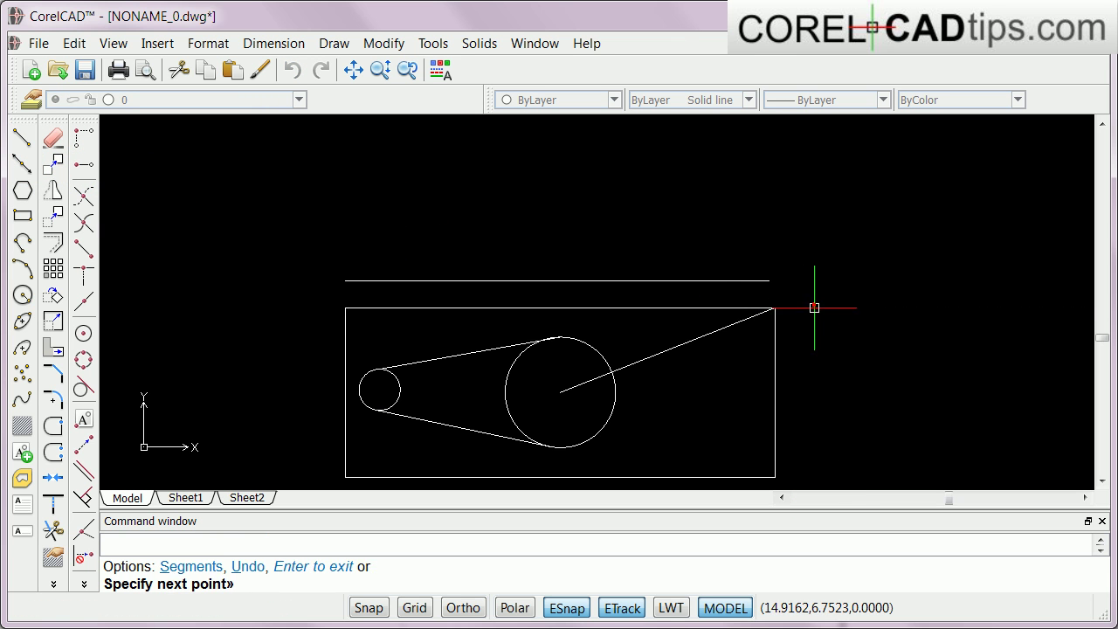
left_click(814, 465)
key("Return")
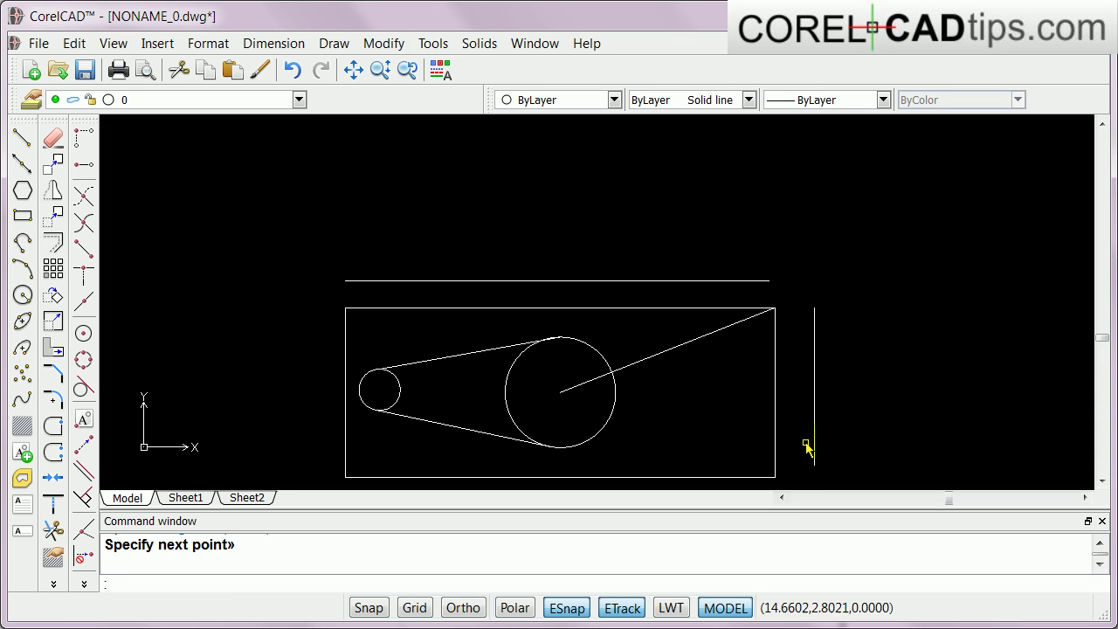
- Open the EntitySnaps settings and clear all geometry and reference snaps
scroll(805, 446, "down", 1)
scroll(768, 426, "up", 1)
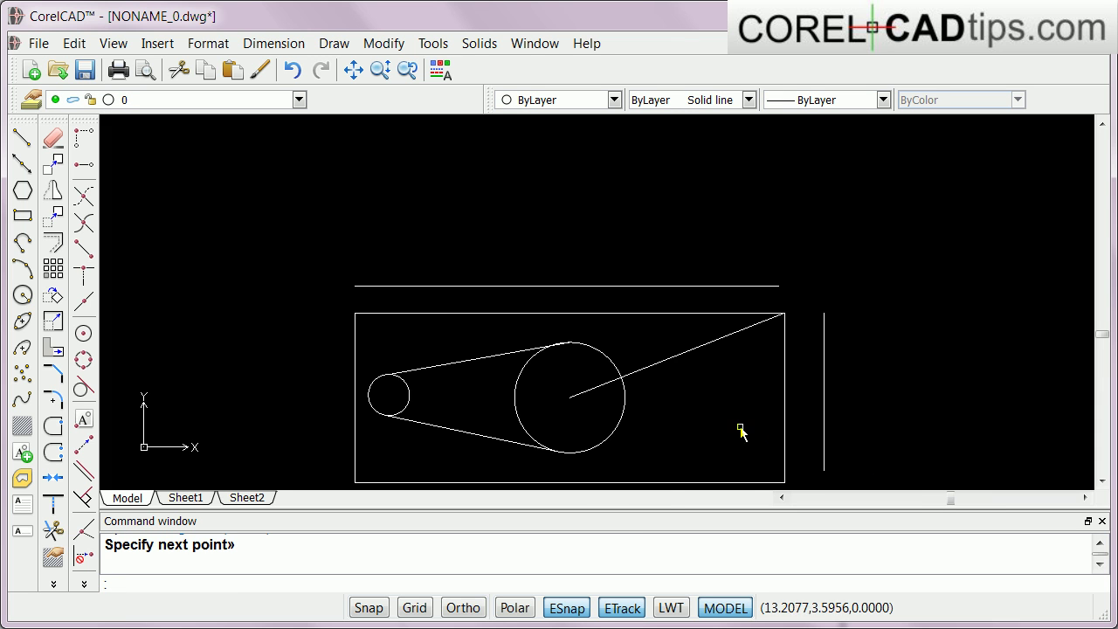
middle_click_drag(709, 400, 664, 302)
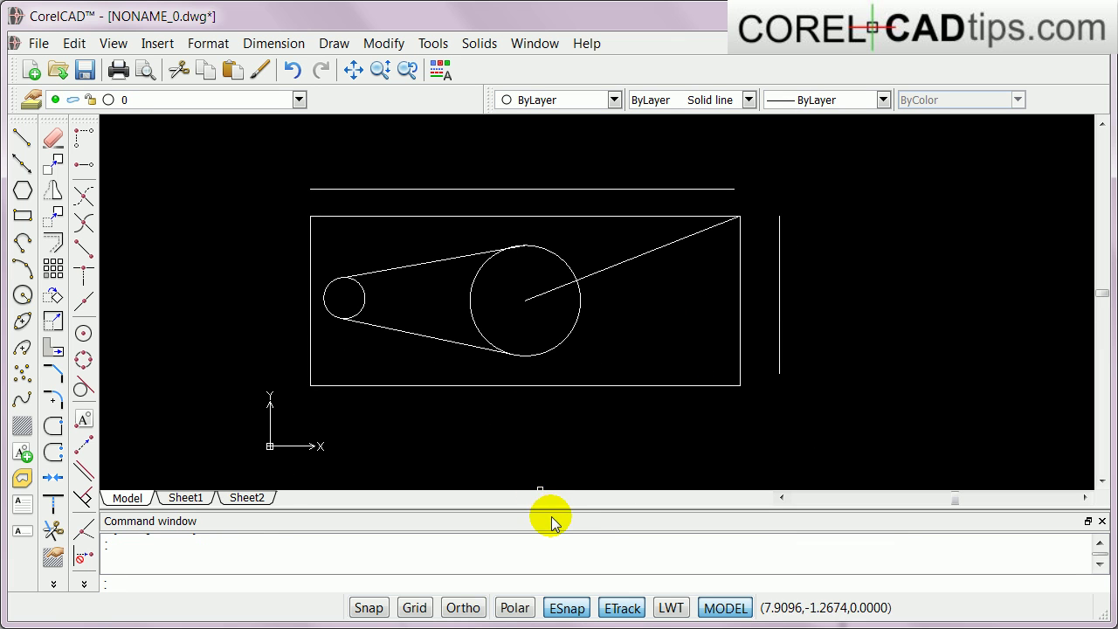
right_click(566, 611)
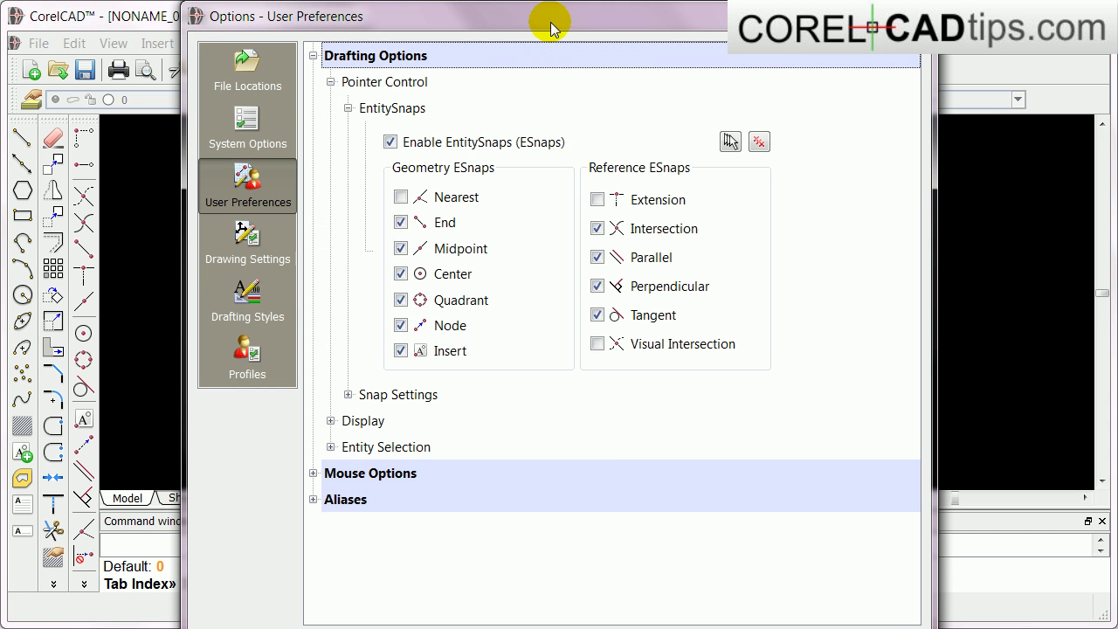
left_click_drag(551, 26, 547, 50)
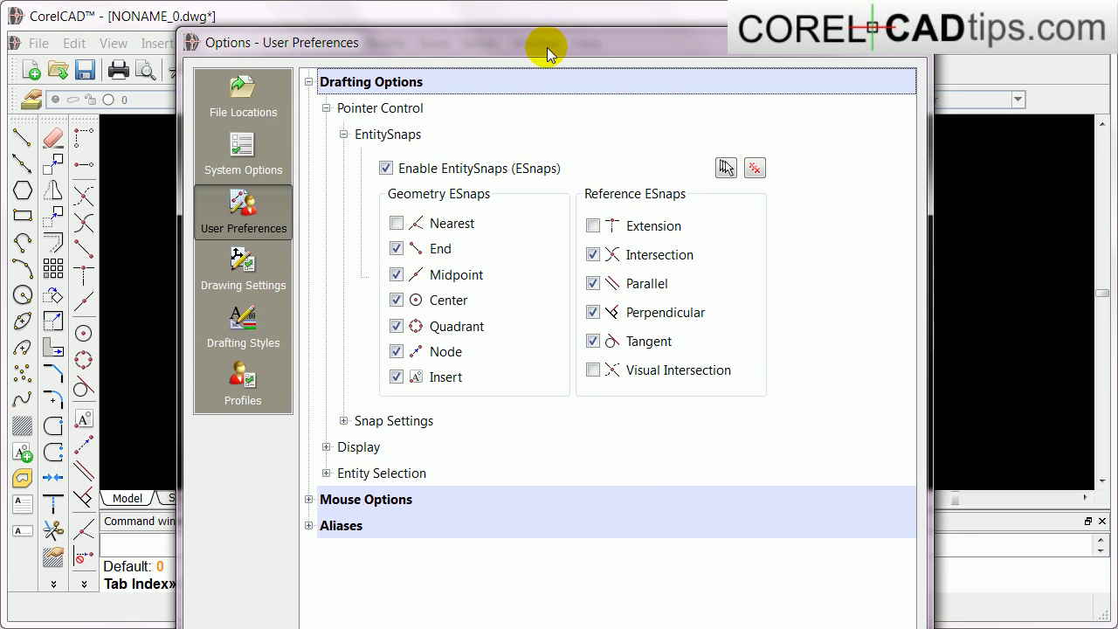
left_click(754, 168)
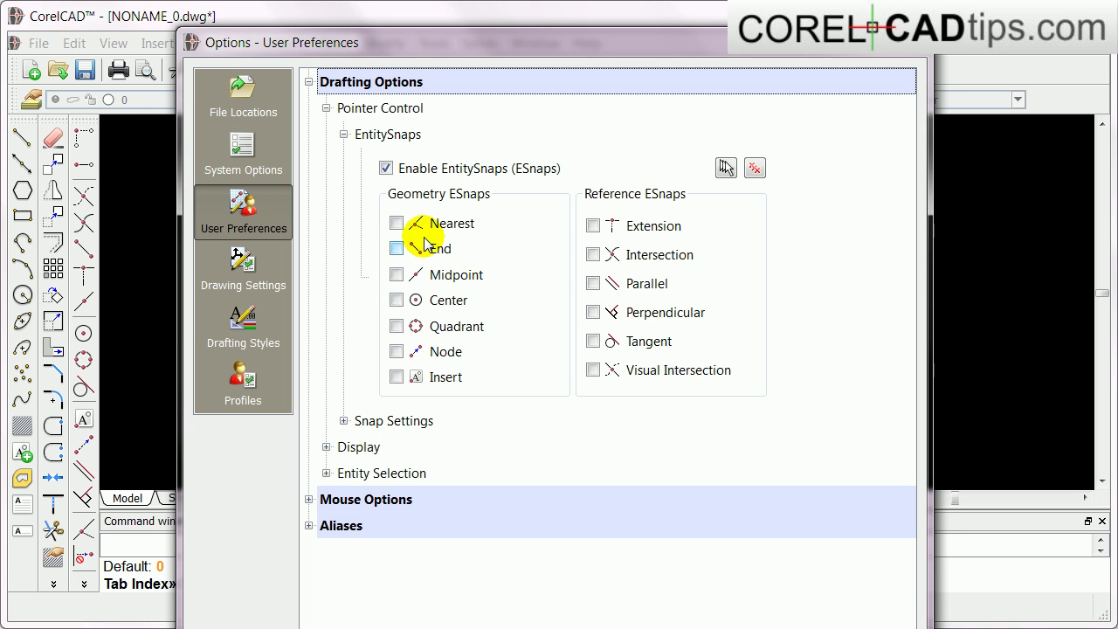
- Enable only the End, Midpoint, Center, Parallel and Tangent snaps, and apply the settings
left_click(396, 249)
left_click(394, 274)
left_click(397, 297)
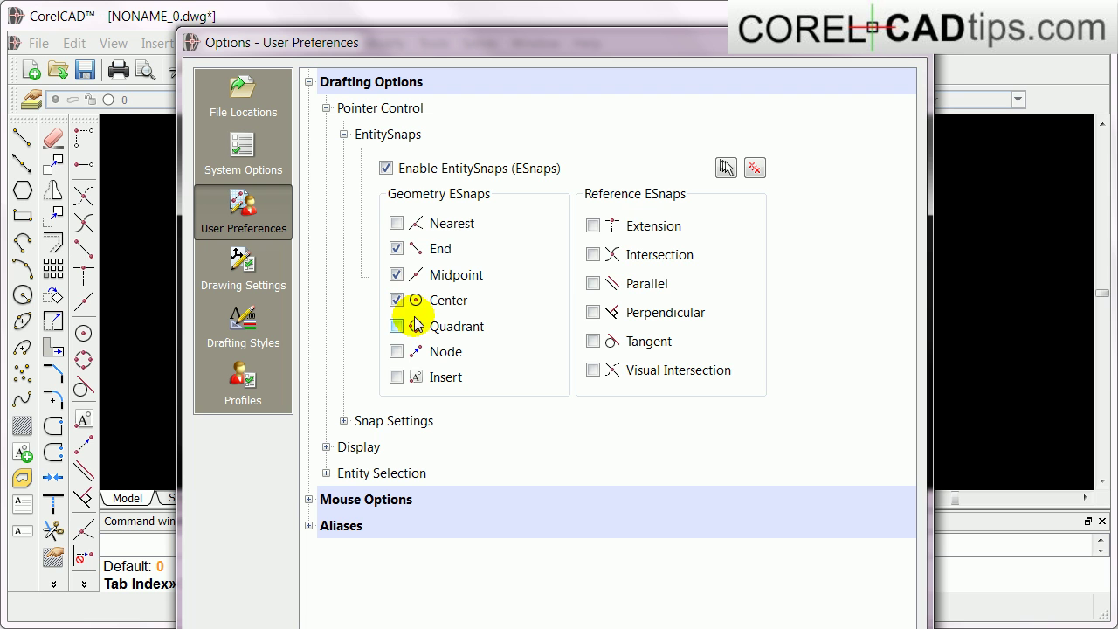
left_click(593, 284)
left_click_drag(687, 52, 632, 4)
left_click(538, 289)
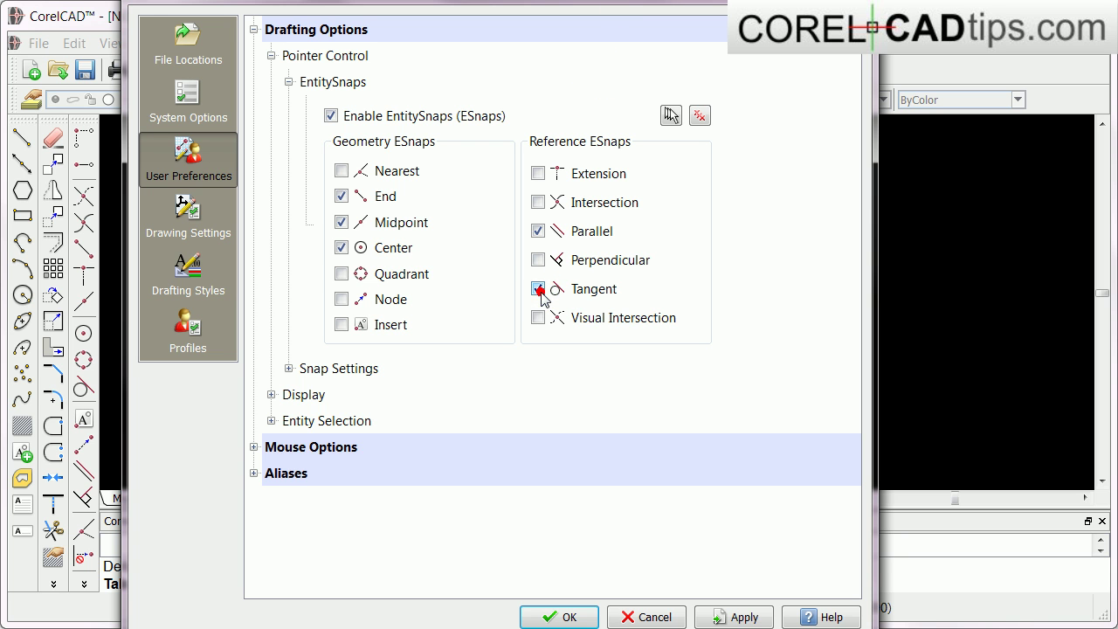
left_click(734, 617)
left_click(563, 617)
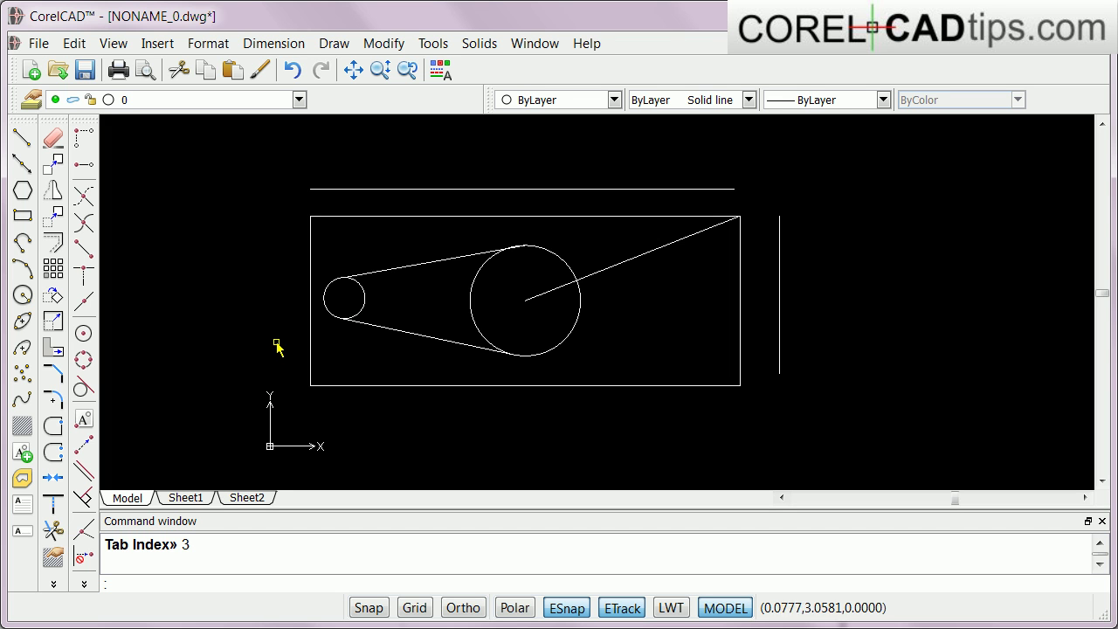
- Delete the whole drawing: the rectangle, both circles and all the lines
left_click(265, 160)
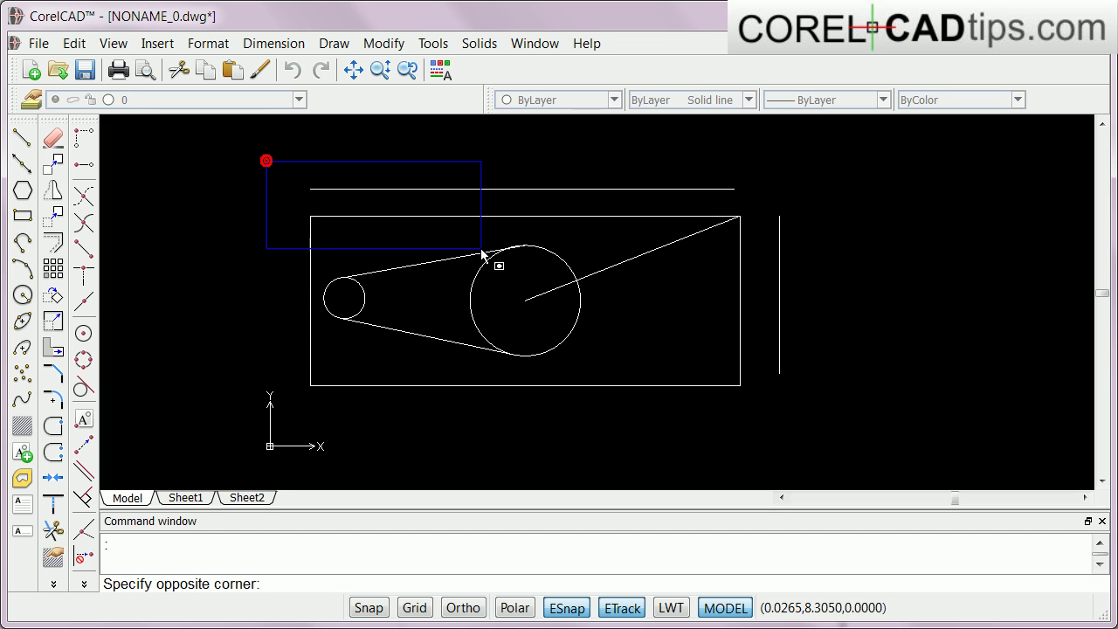
left_click(860, 428)
key("Delete")
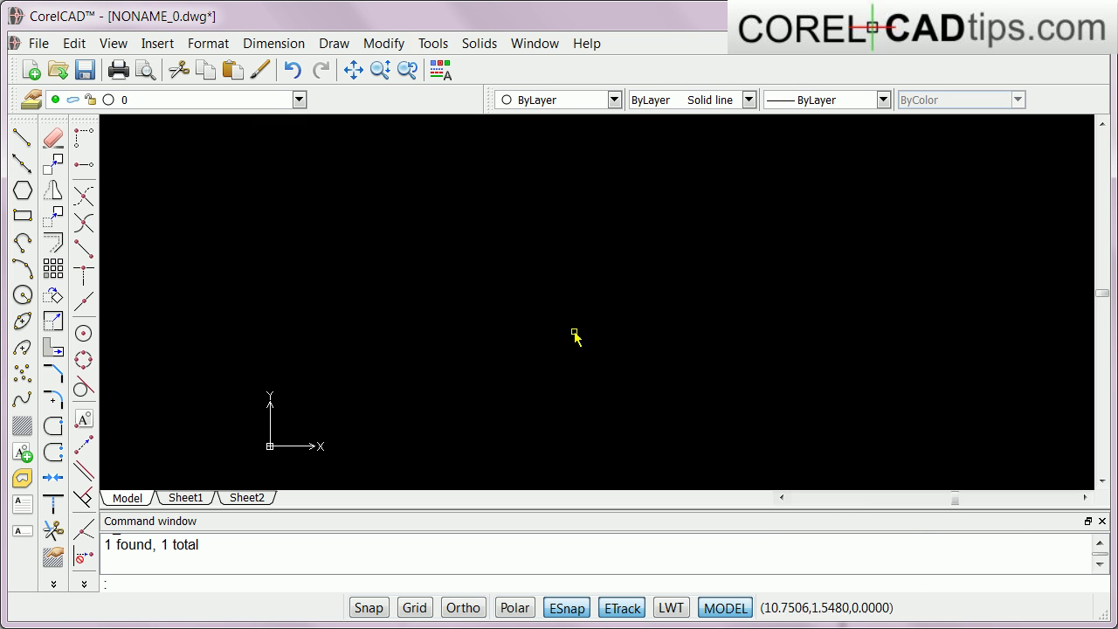
- Draw a new wide rectangle in the empty drawing area, up and to the right of the origin
left_click(22, 215)
left_click(402, 213)
left_click(916, 416)
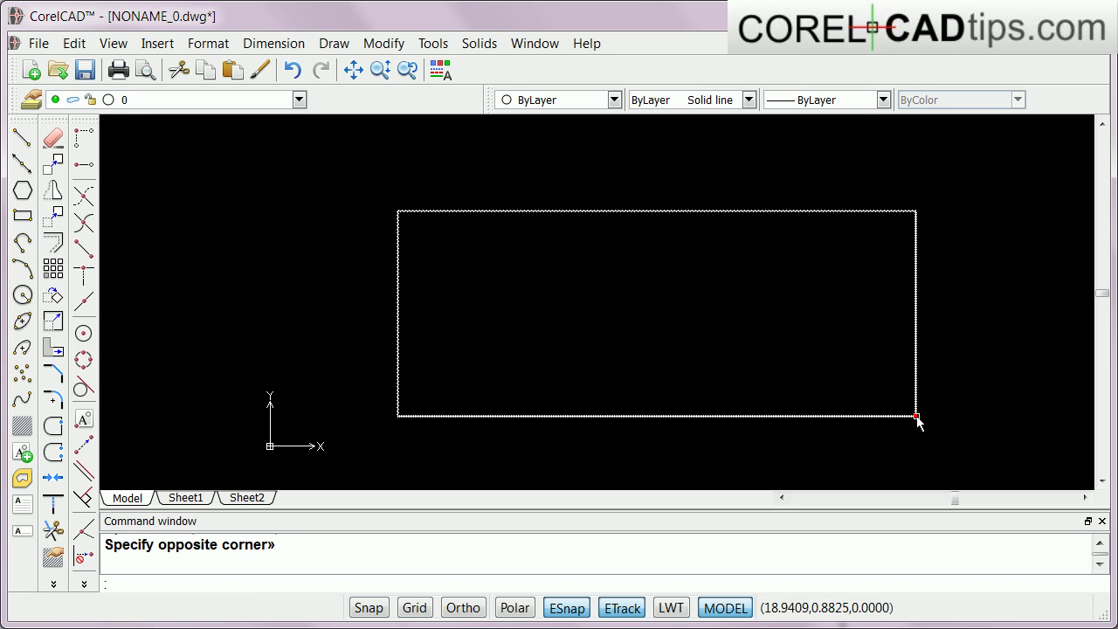
- Enable the Nearest snap in the EntitySnaps settings while the Line command is active, and apply the change
left_click(23, 138)
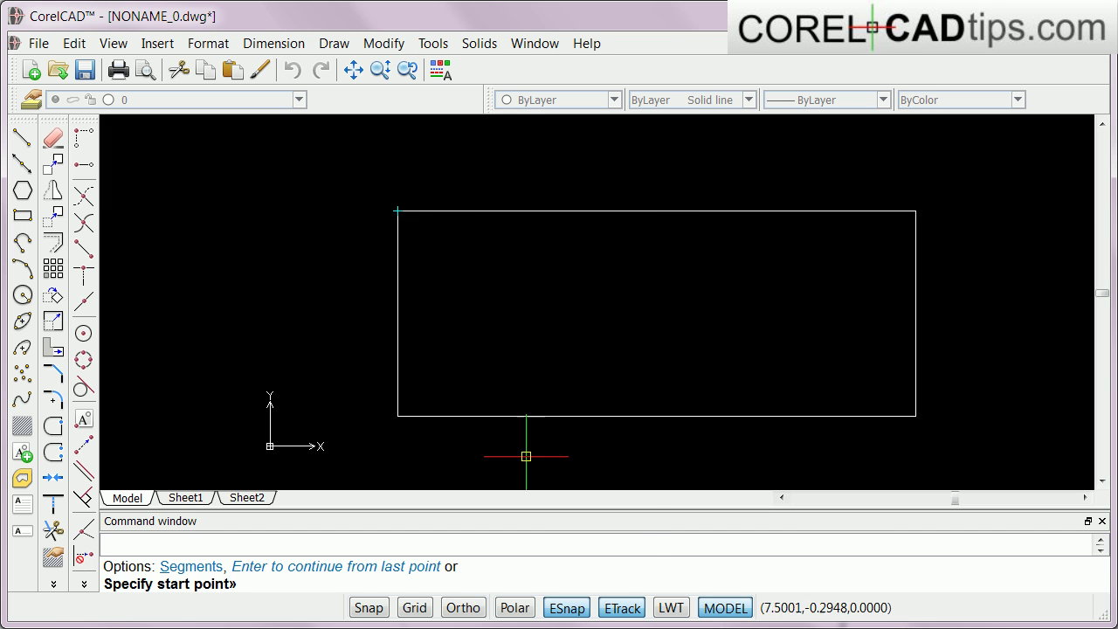
right_click(568, 608)
left_click(594, 625)
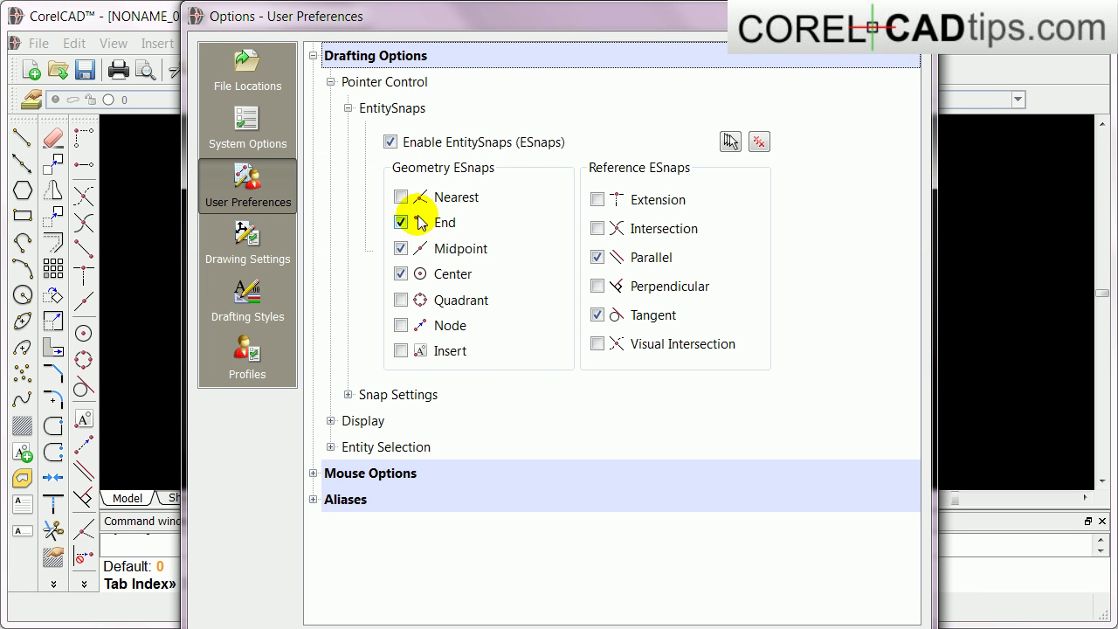
left_click(400, 199)
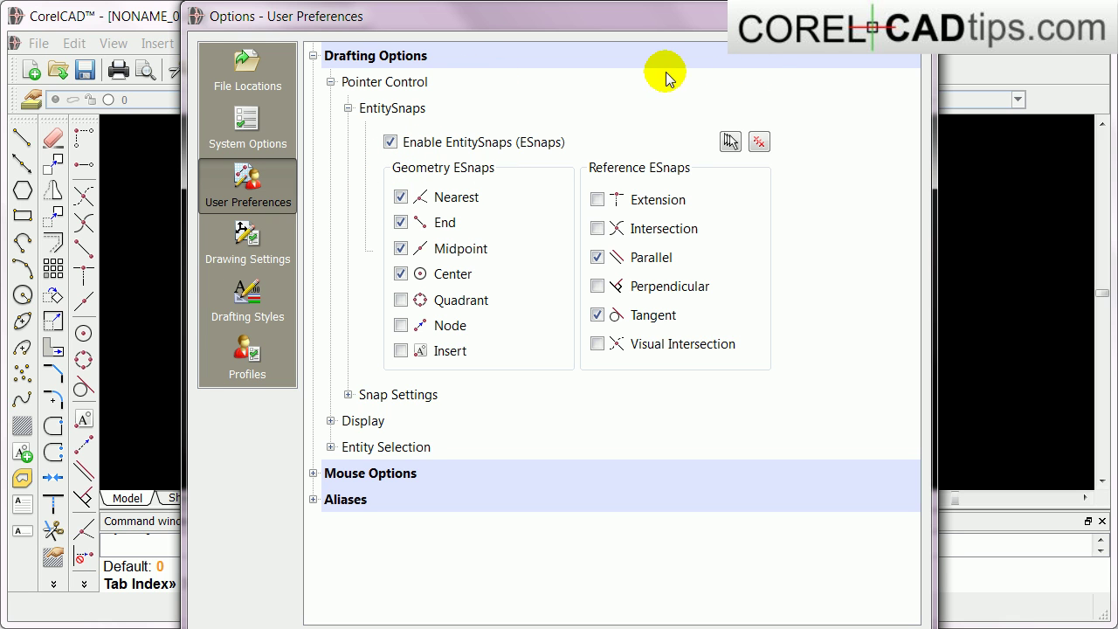
left_click_drag(723, 25, 543, 0)
left_click(612, 602)
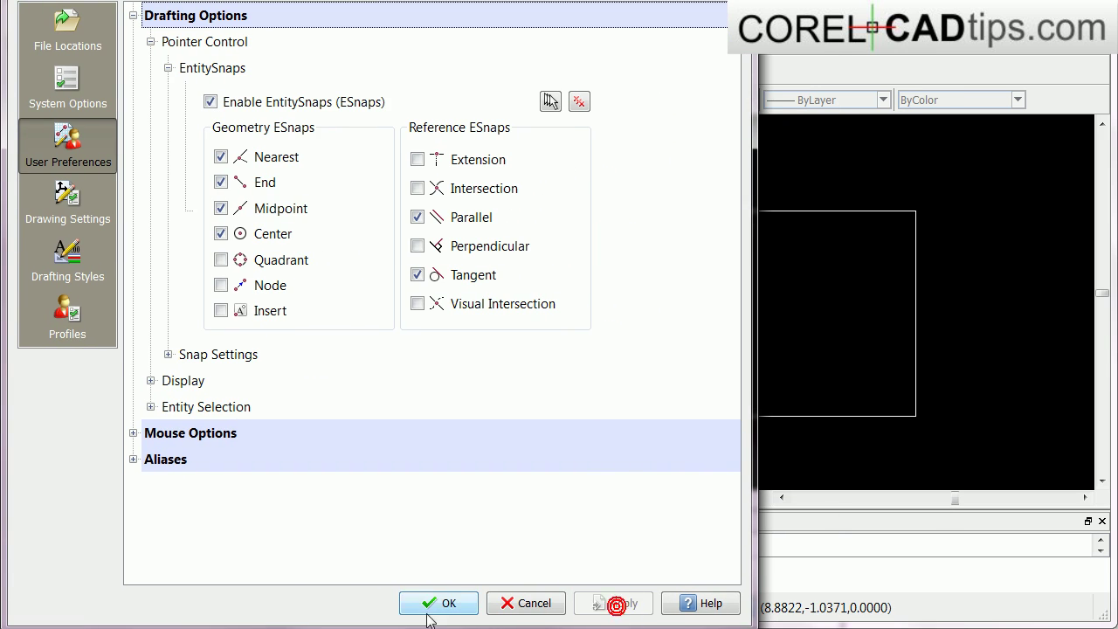
left_click(437, 602)
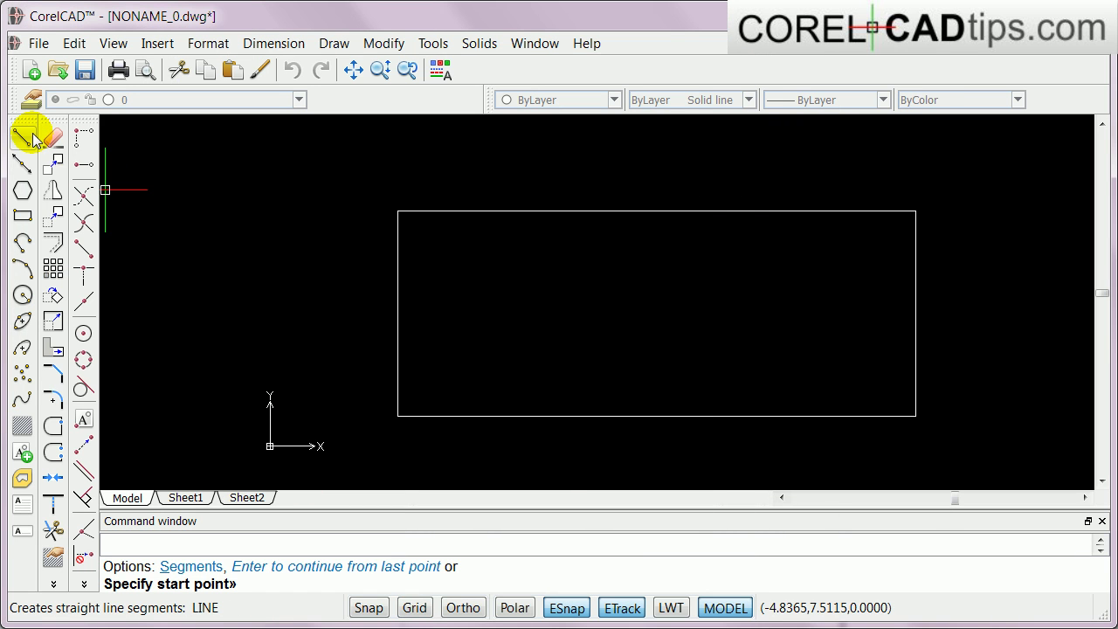
- Draw a diagonal line from near the left end of the rectangle's upper edge to near the right end of its lower edge, using Nearest snap
left_click(23, 140)
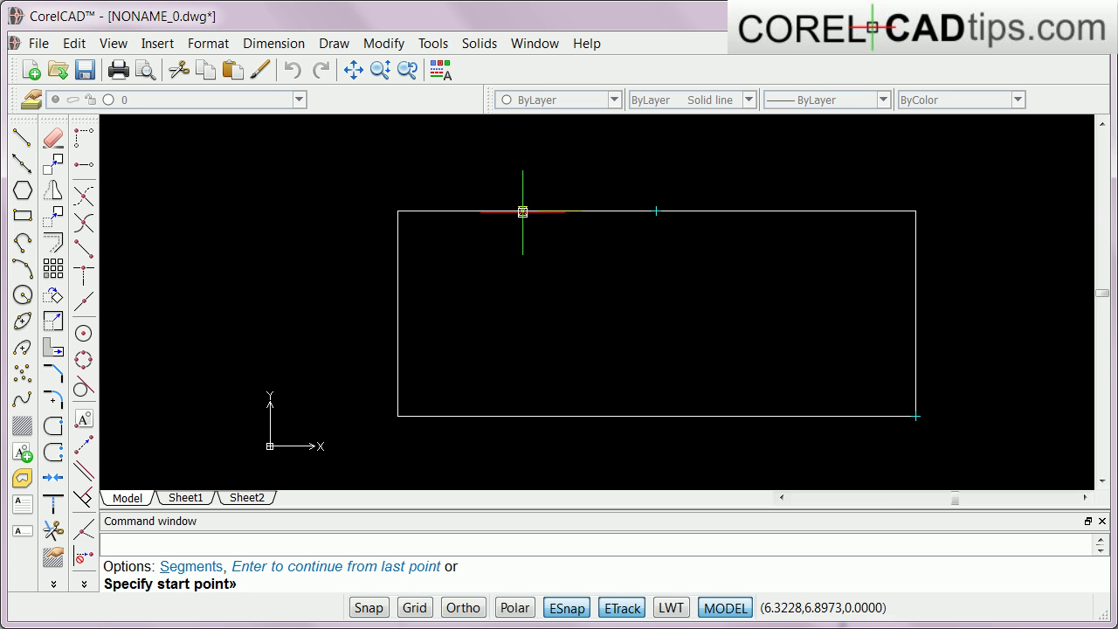
left_click(462, 212)
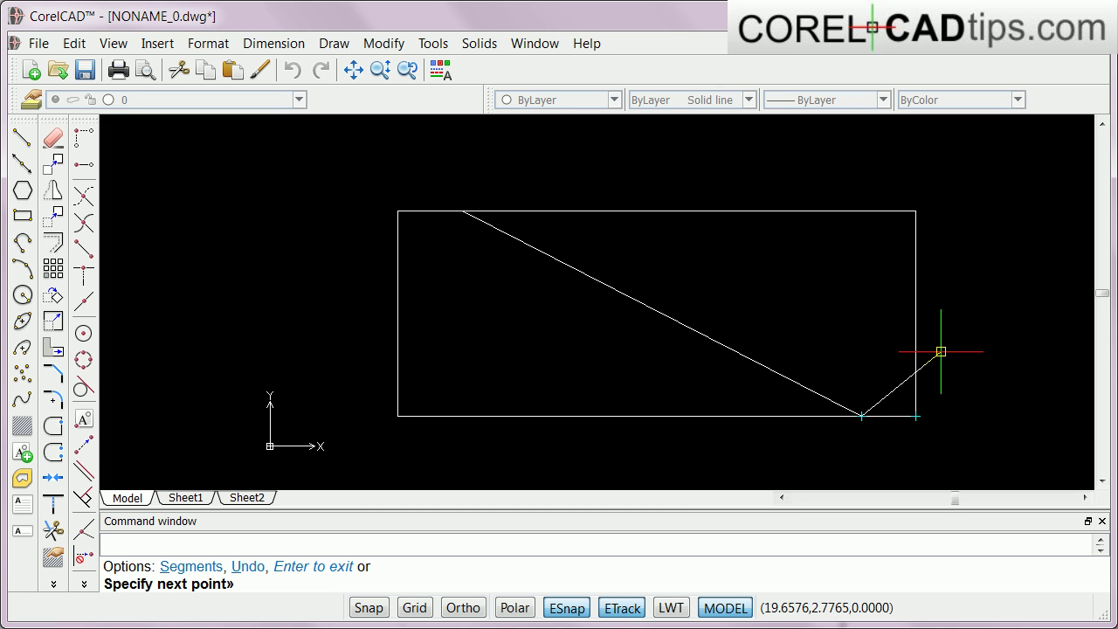
key("Return")
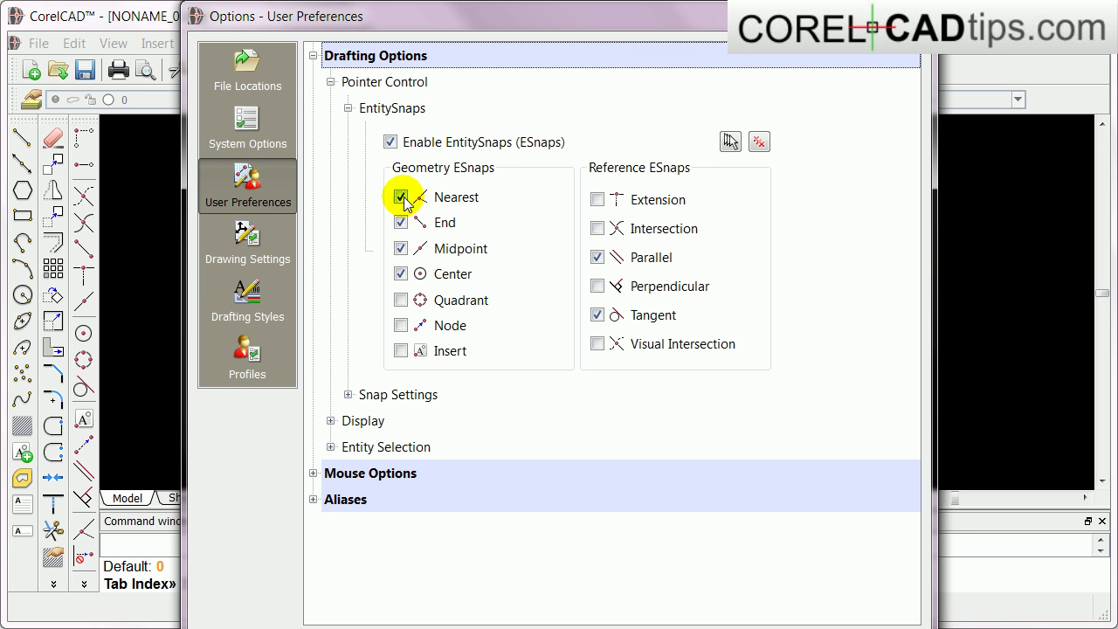
- Disable the Nearest snap in the EntitySnaps settings and apply the change
left_click_drag(553, 24, 502, 13)
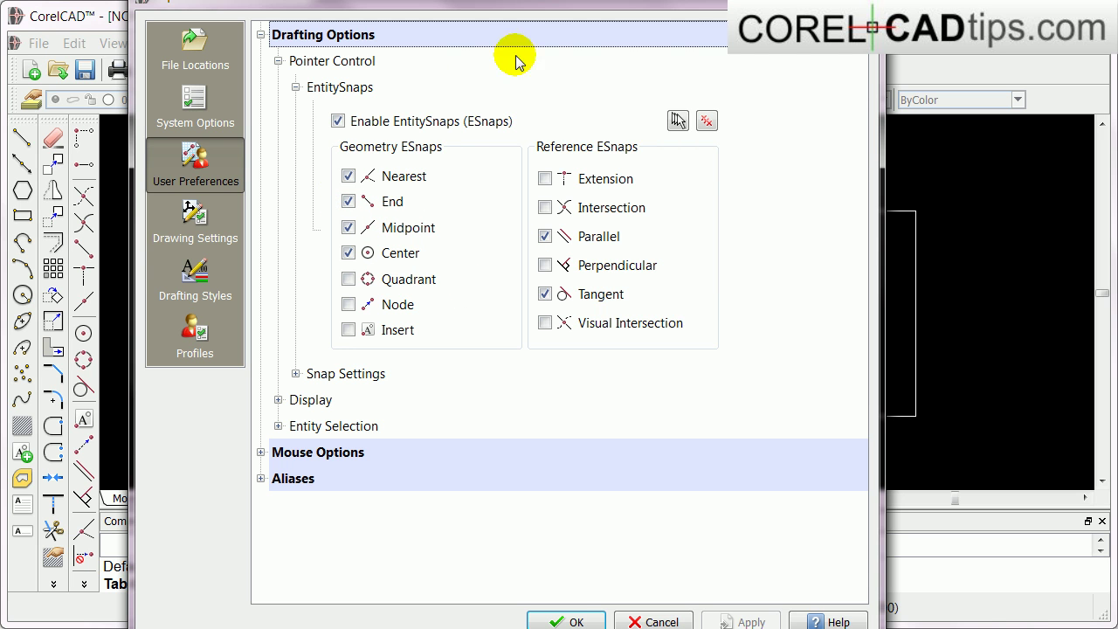
left_click(371, 182)
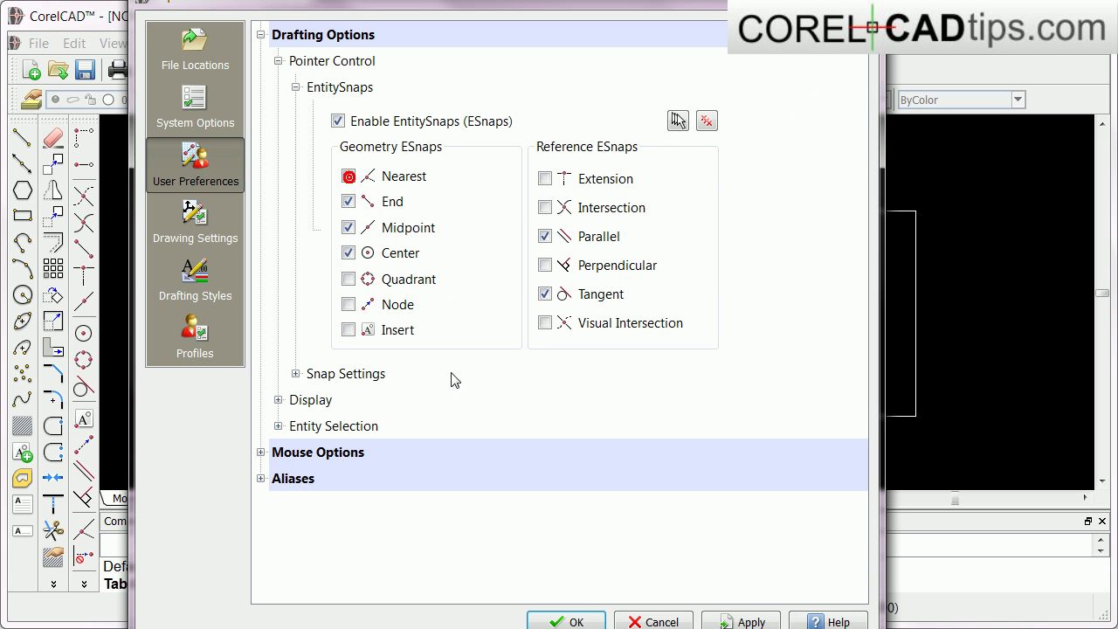
left_click(732, 622)
left_click(569, 621)
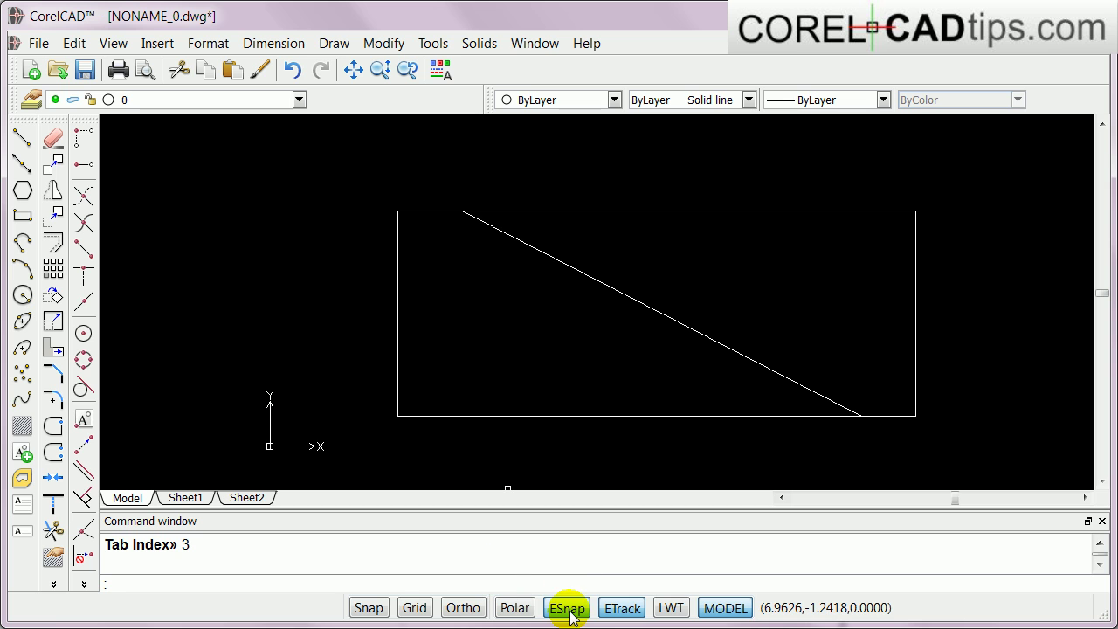
left_click(622, 609)
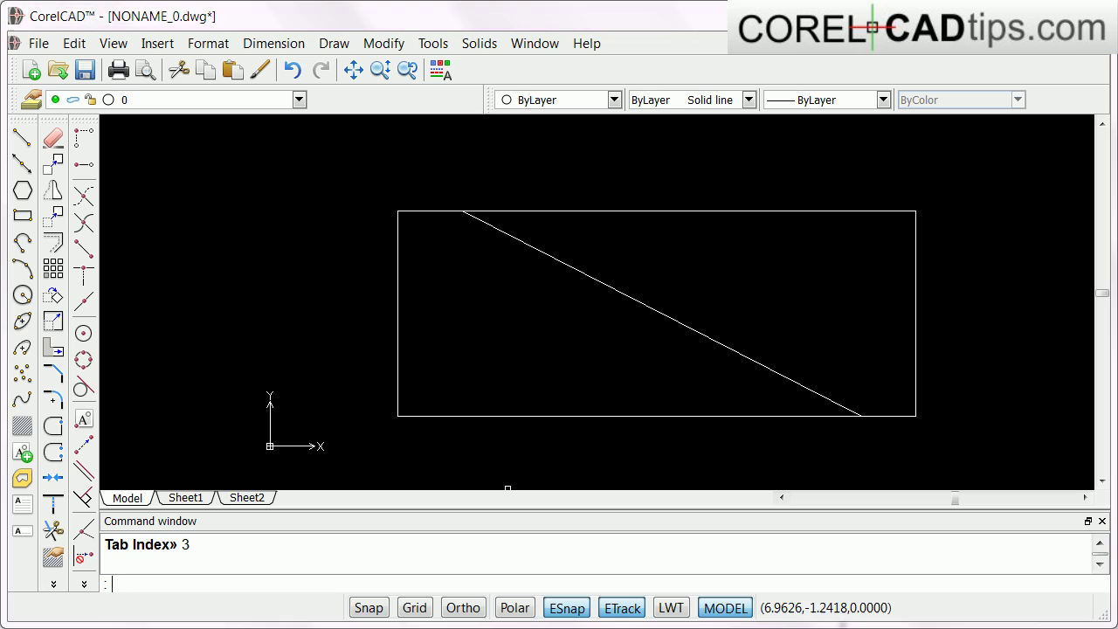